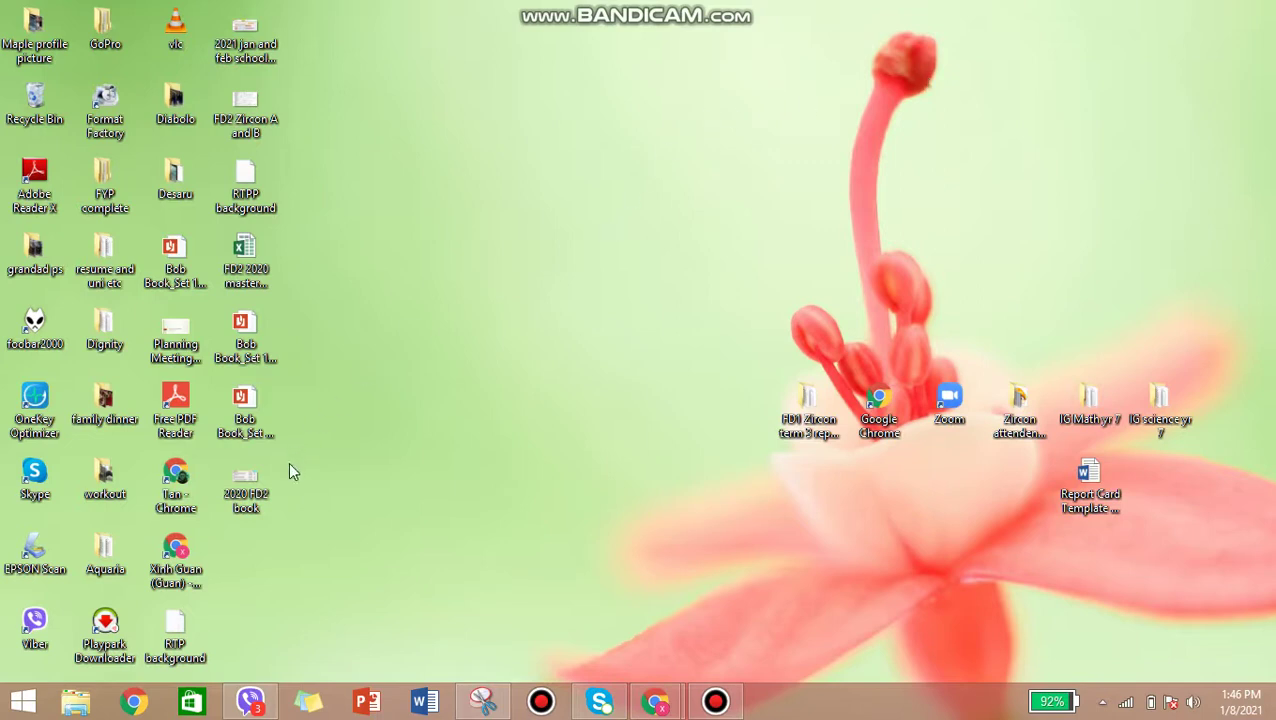
# Open the Viber chat whose latest message is the 'Join our Cloud HD Video Meeting' Zoom link
pyautogui.click(250, 701)
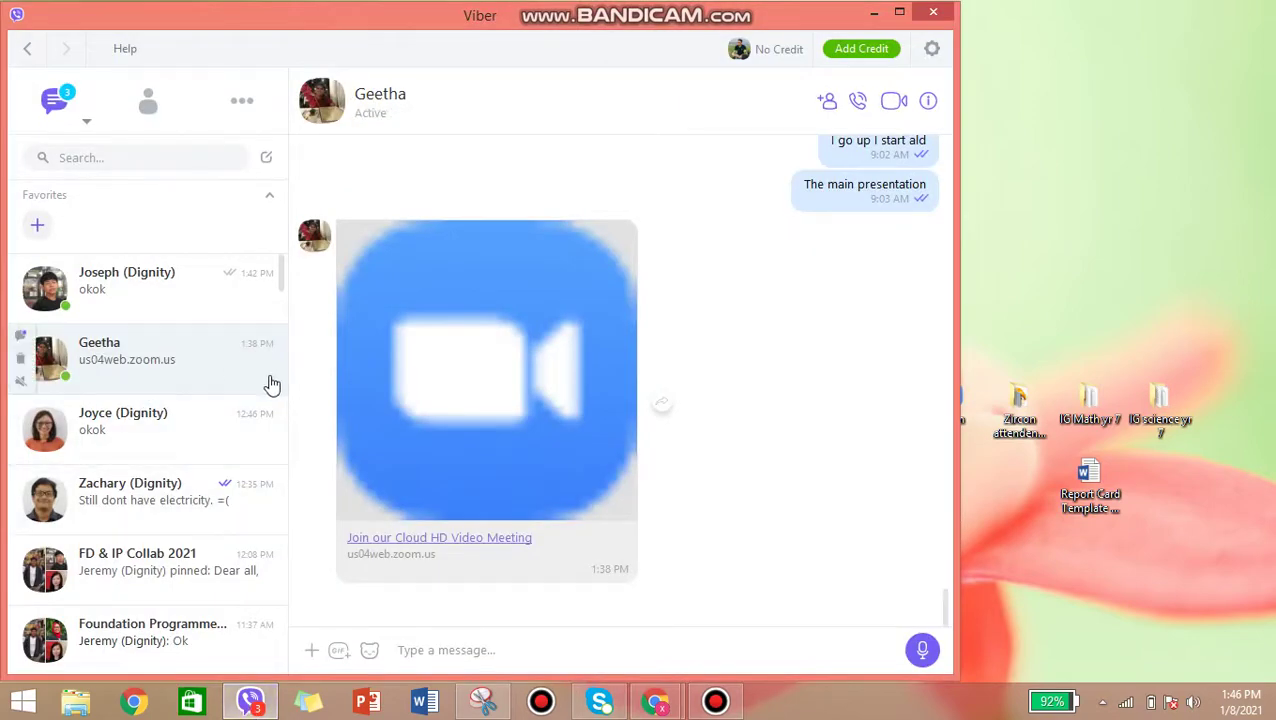
# Open the Zoom link in Chrome, let it launch Zoom Meetings, and join with video
pyautogui.click(438, 540)
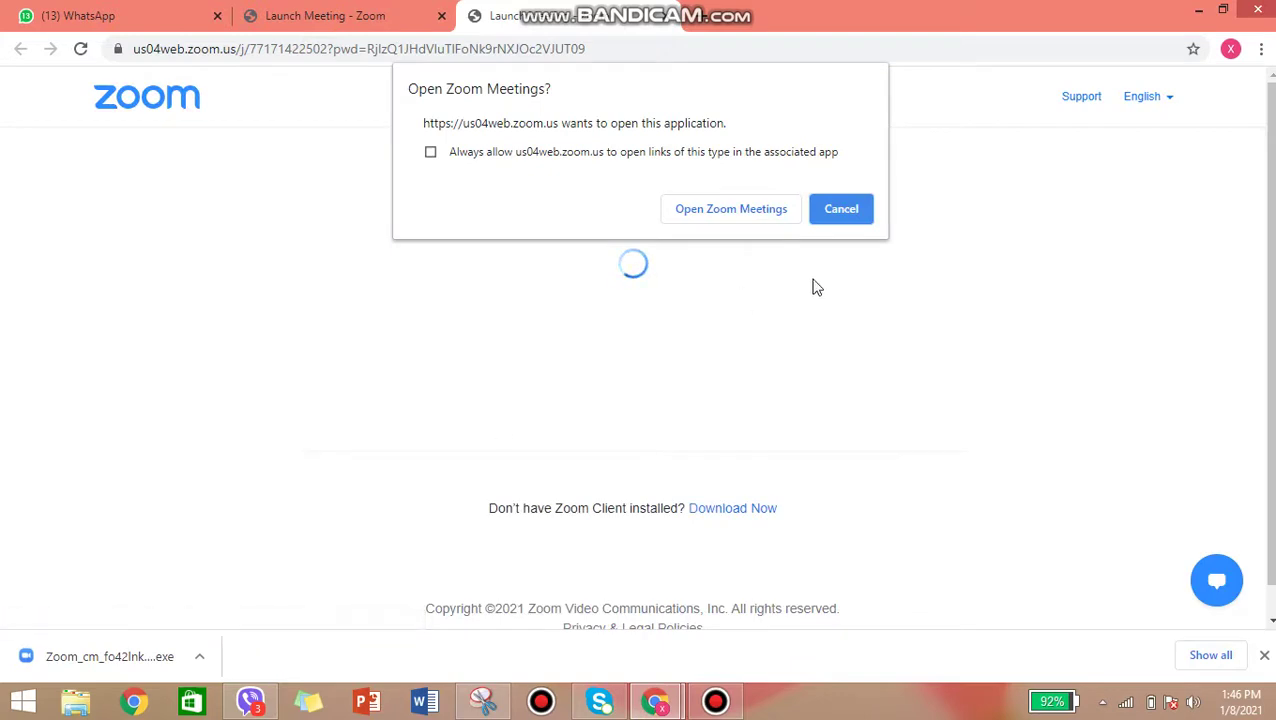
pyautogui.click(735, 212)
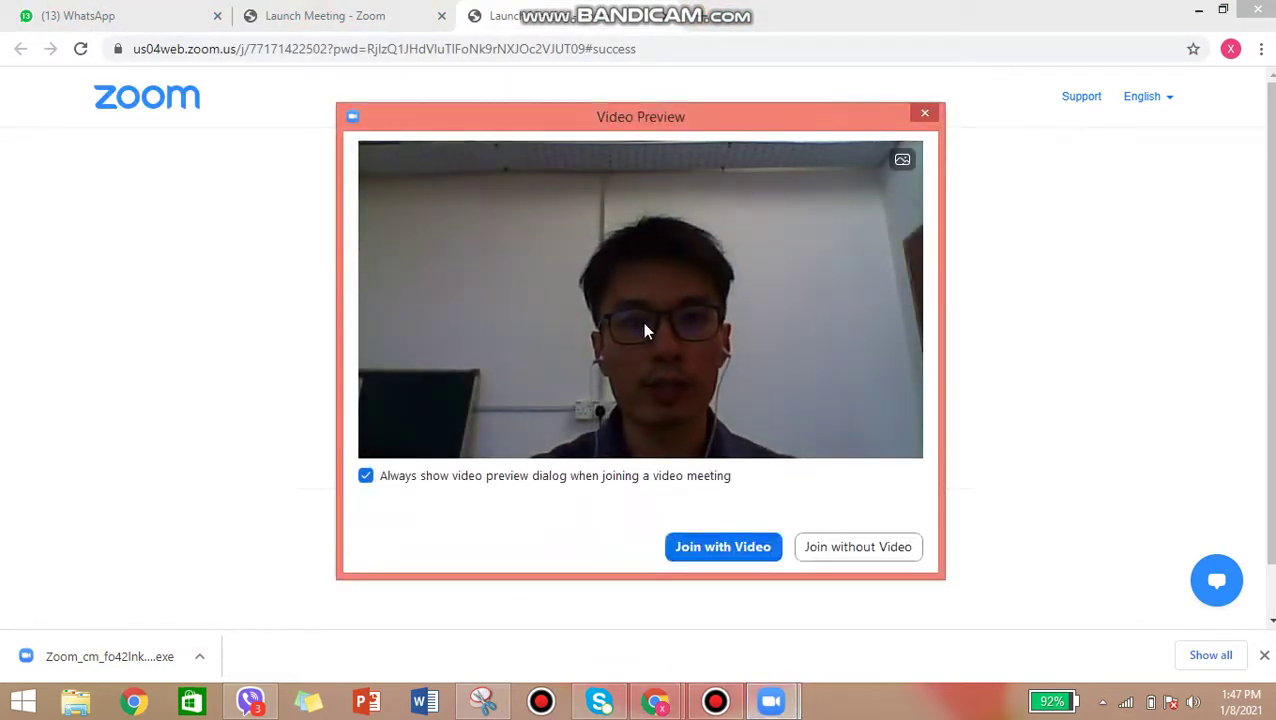
pyautogui.click(713, 553)
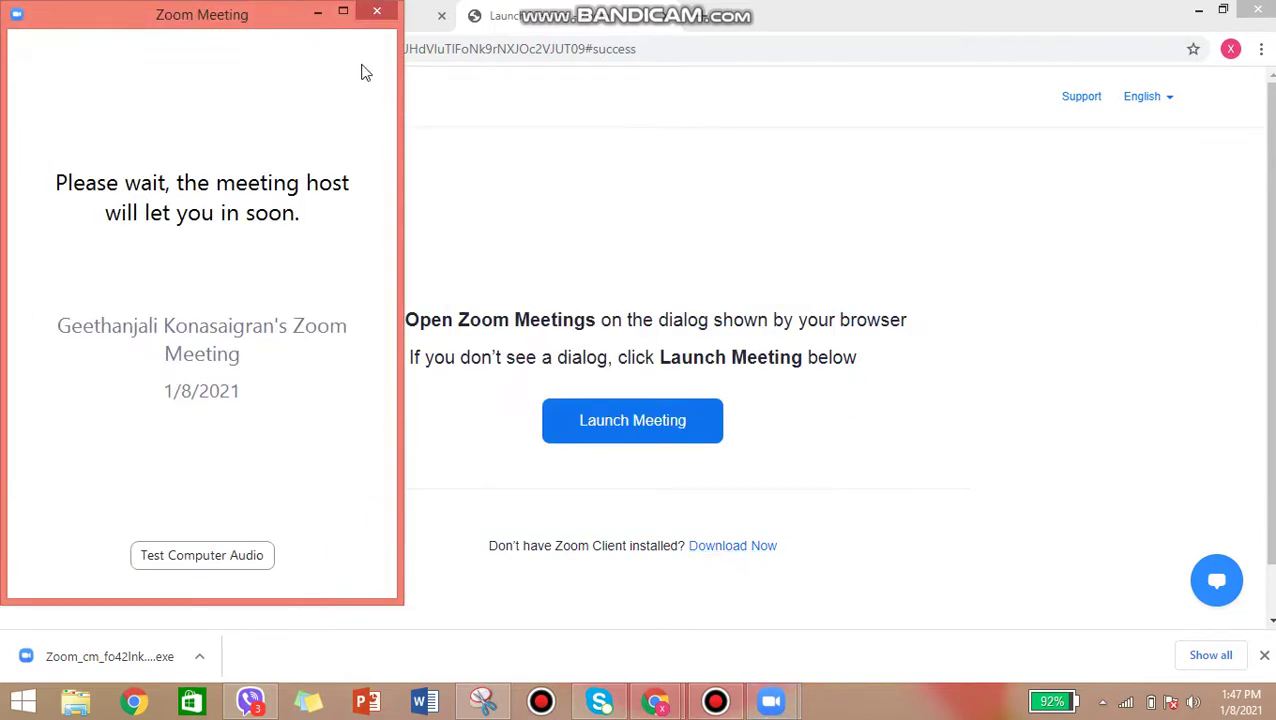
# Maximize the Zoom waiting room window while waiting for the host's admission
pyautogui.click(343, 12)
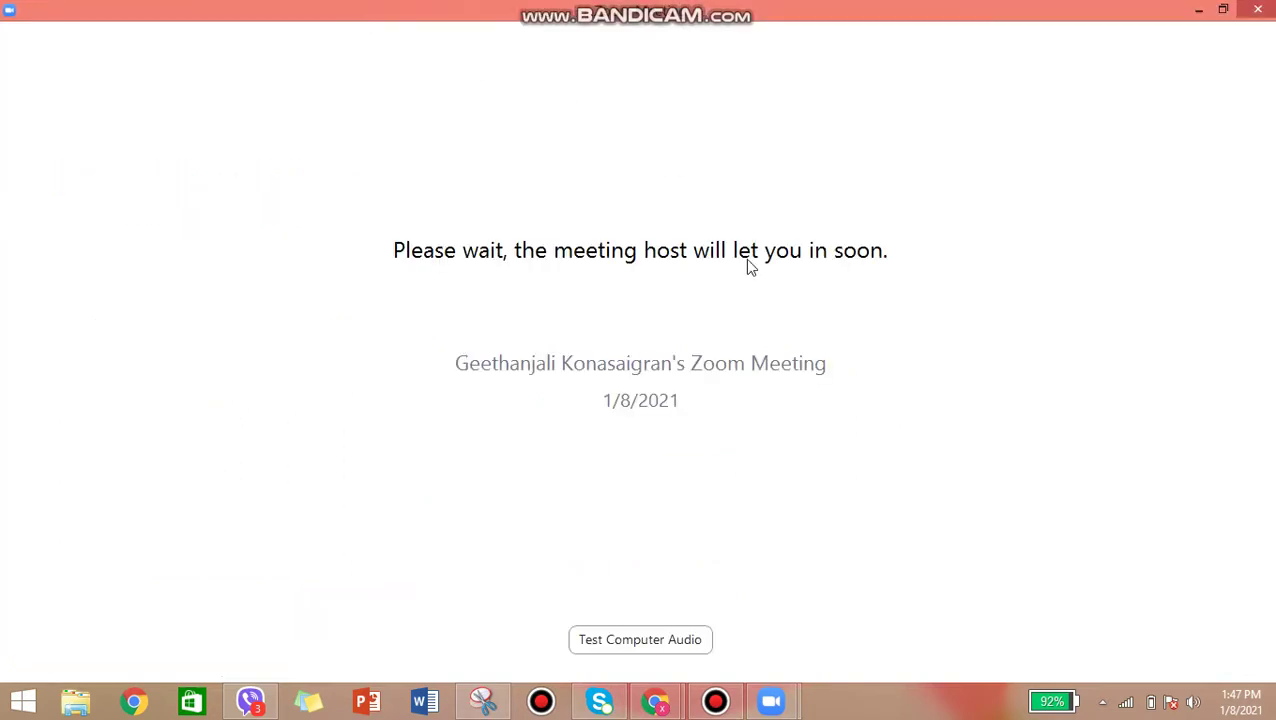
pyautogui.moveTo(720, 7)
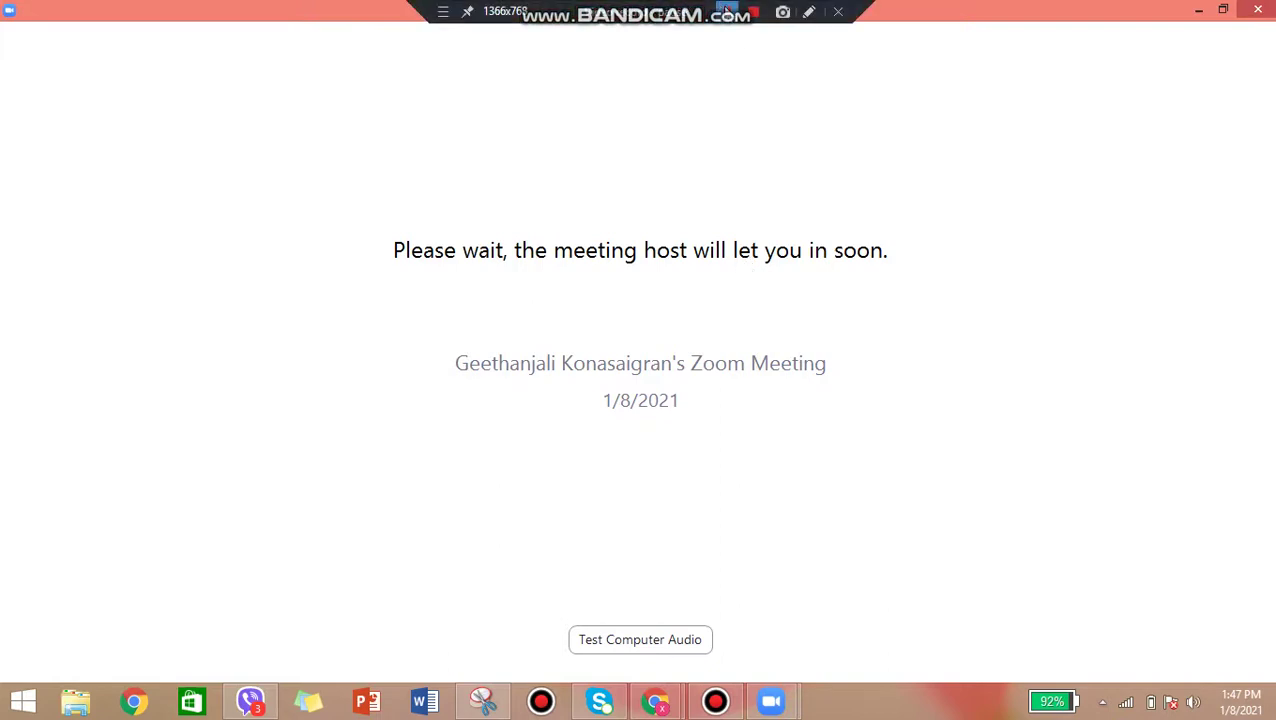
pyautogui.click(727, 10)
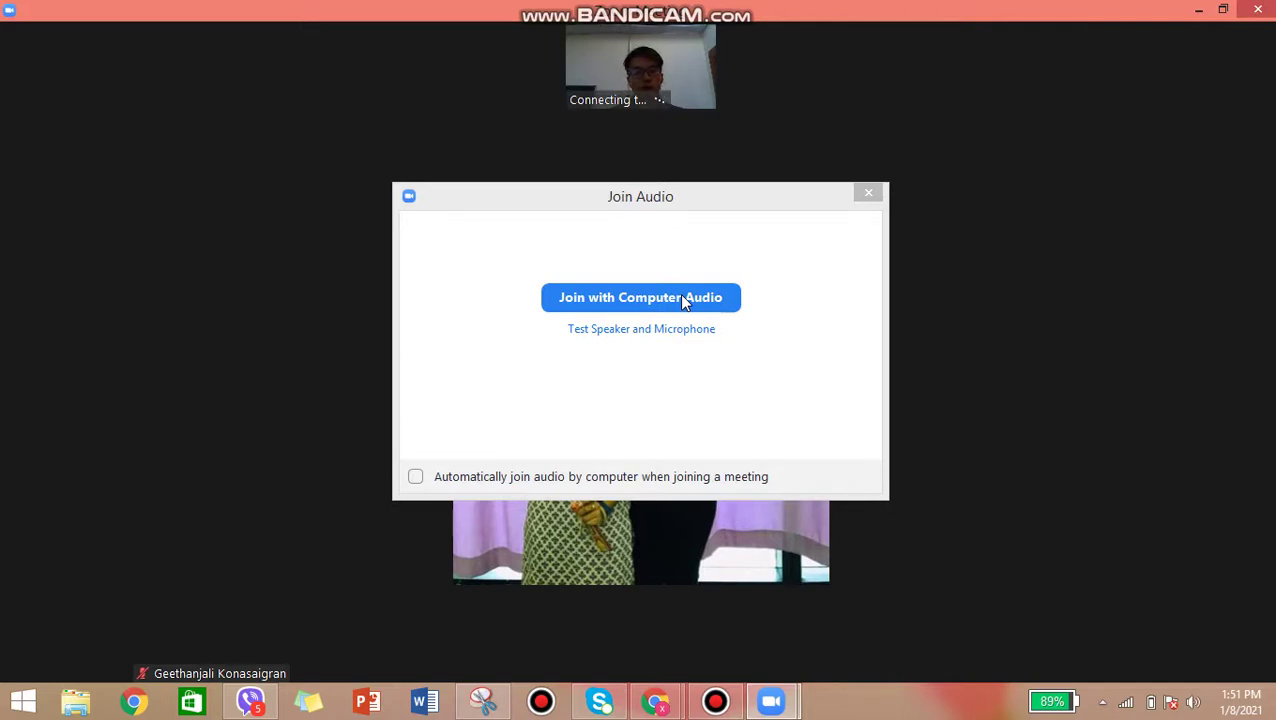
# Connect meeting audio with Join with Computer Audio
pyautogui.click(681, 296)
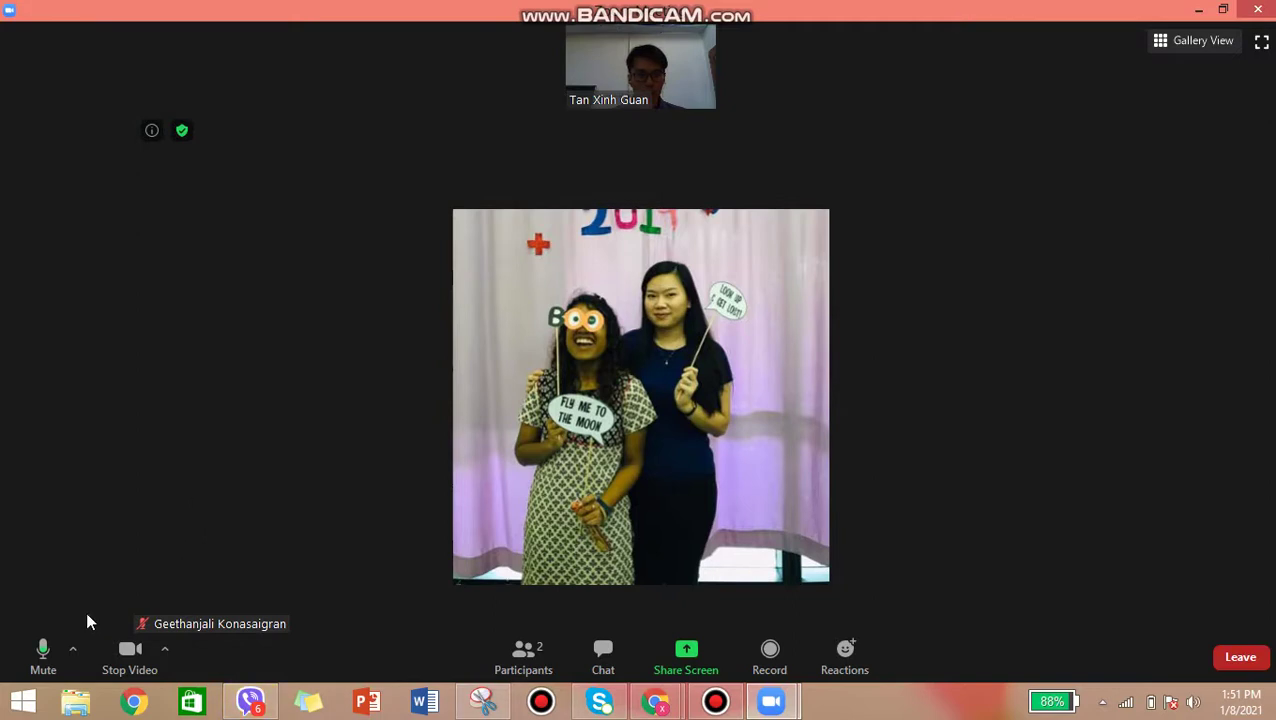
# Mute, unmute and mute the microphone again, then turn the camera off and back on
pyautogui.click(42, 660)
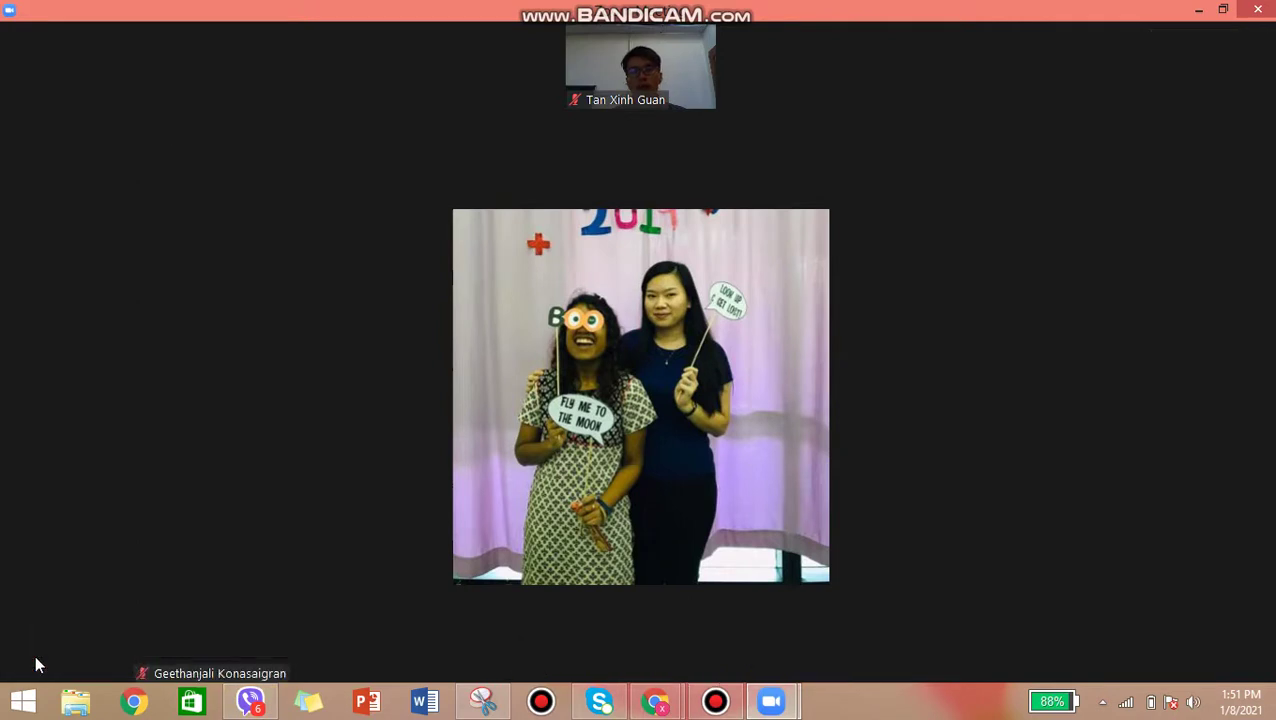
pyautogui.moveTo(38, 618)
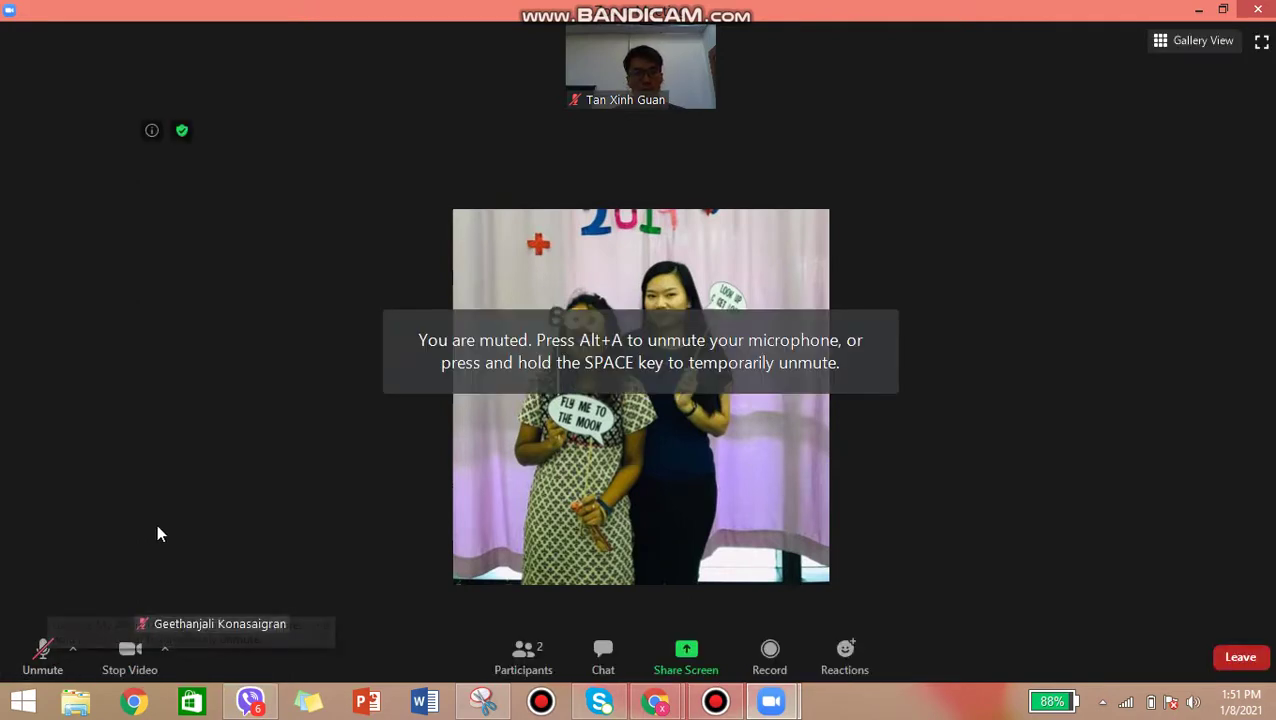
pyautogui.moveTo(612, 100)
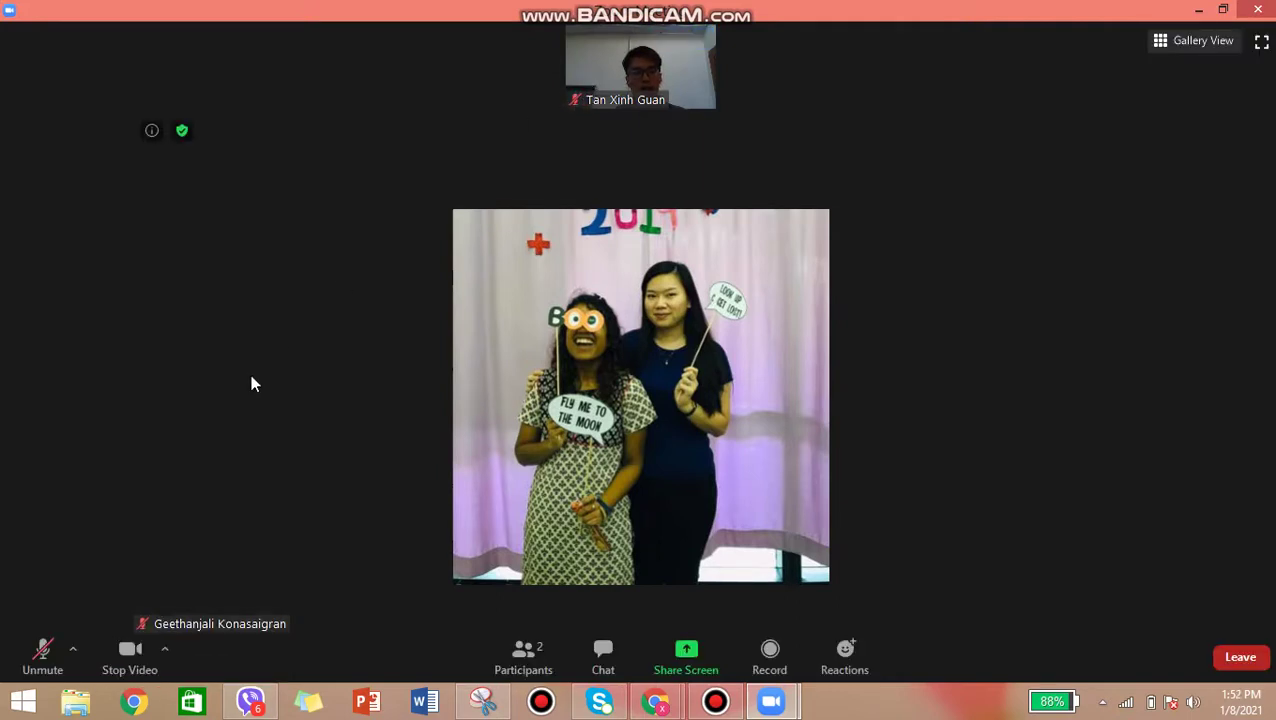
pyautogui.click(40, 660)
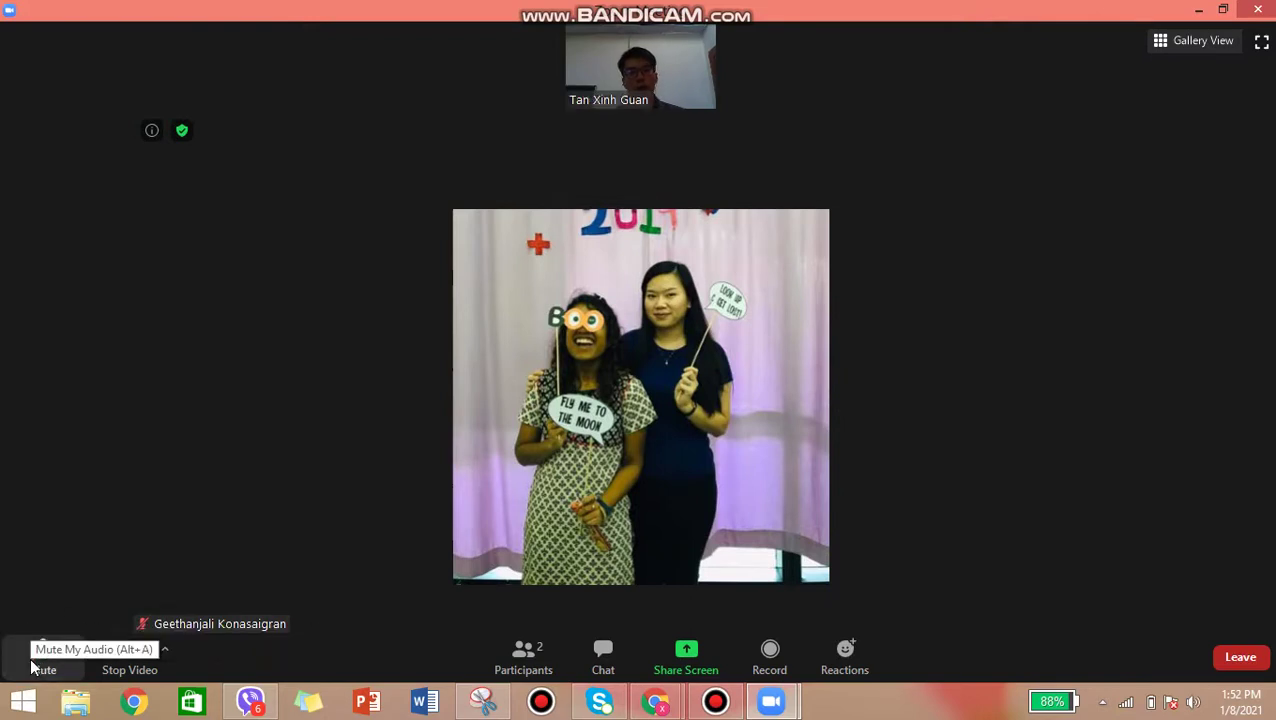
pyautogui.click(32, 662)
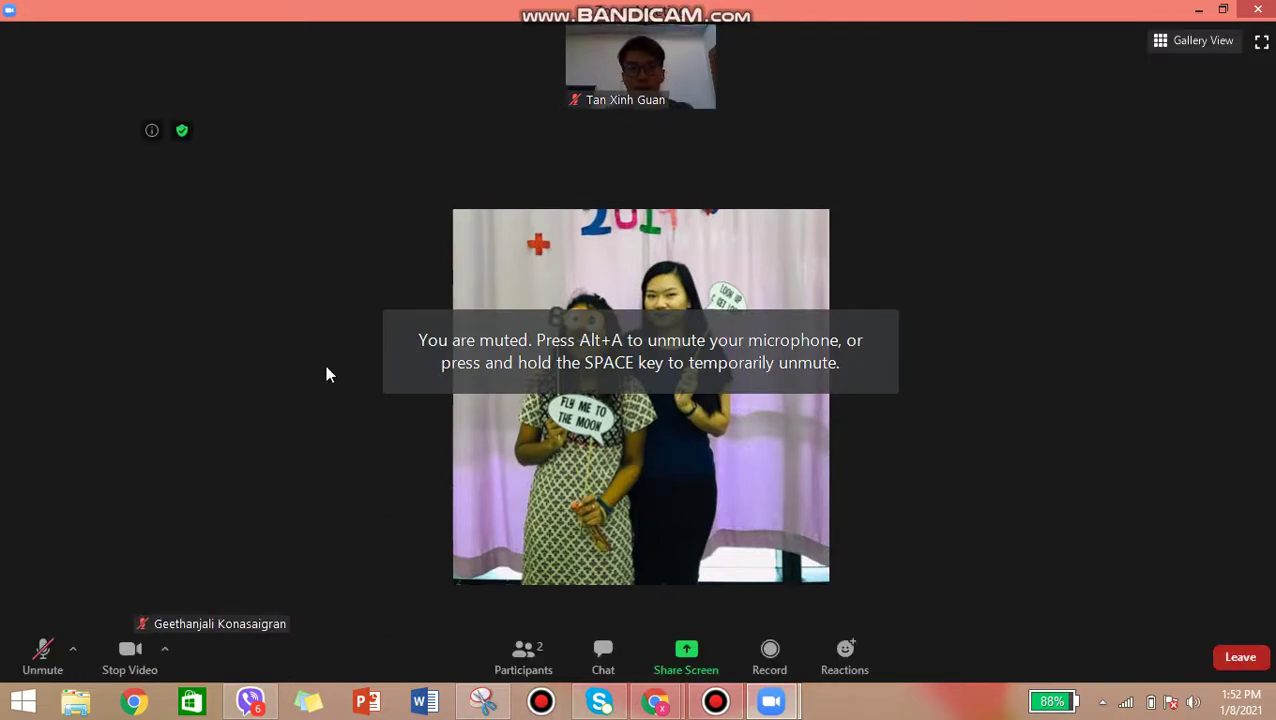
pyautogui.click(129, 651)
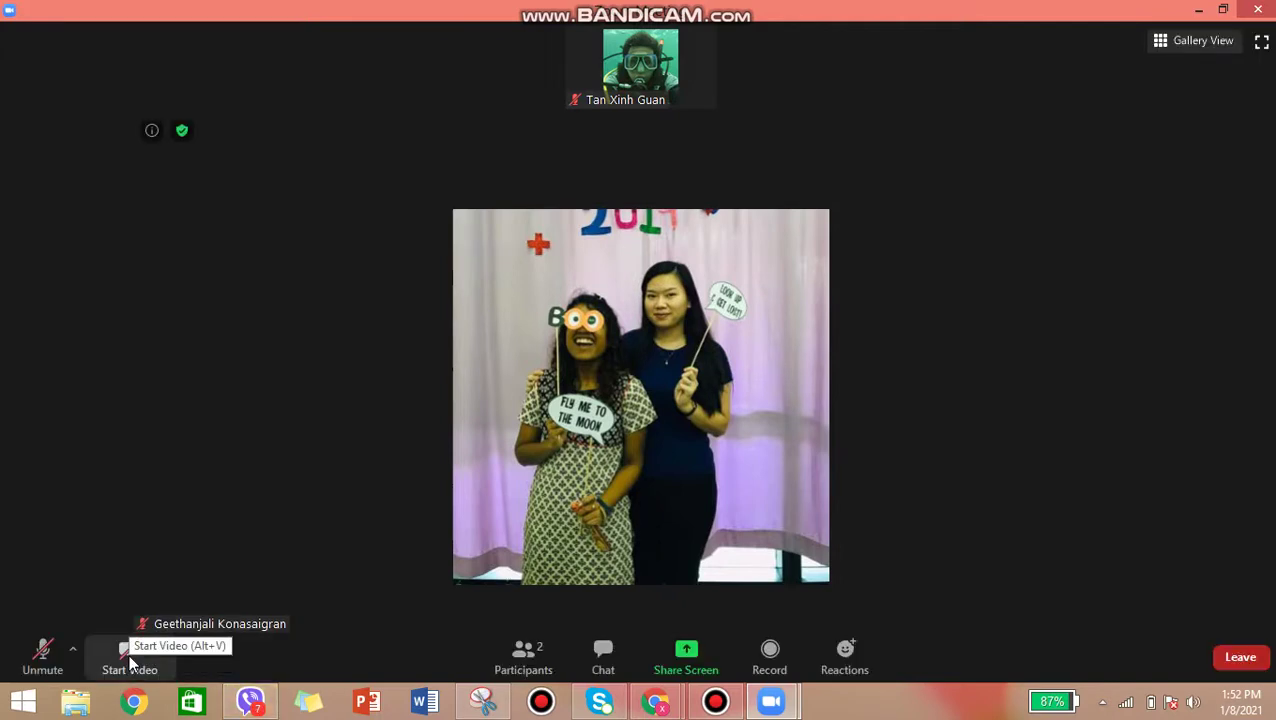
pyautogui.click(129, 655)
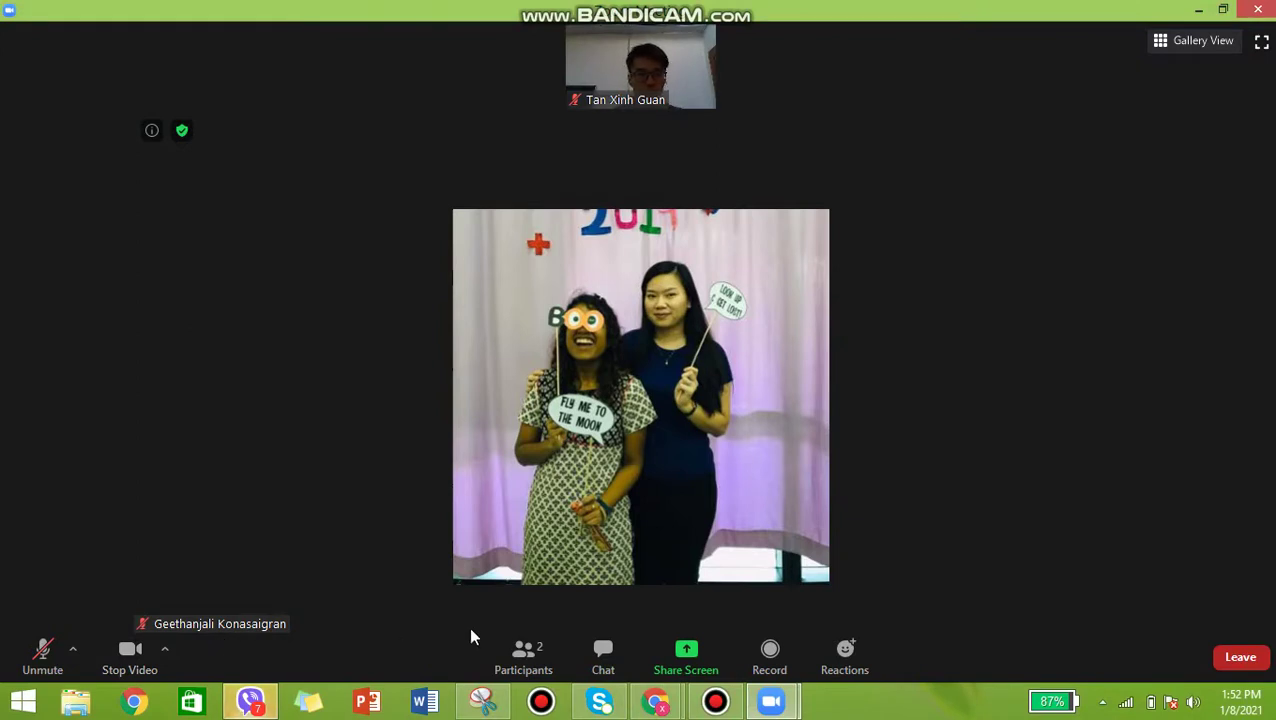
pyautogui.click(530, 655)
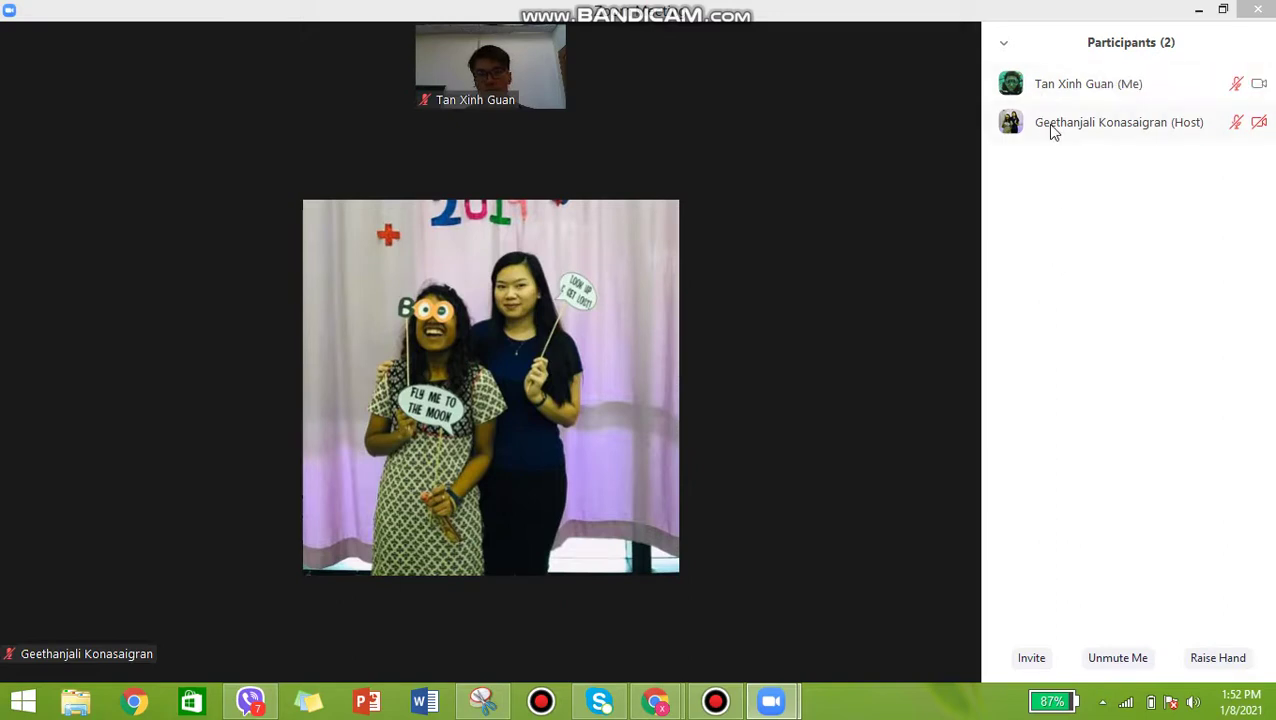
pyautogui.moveTo(855, 443)
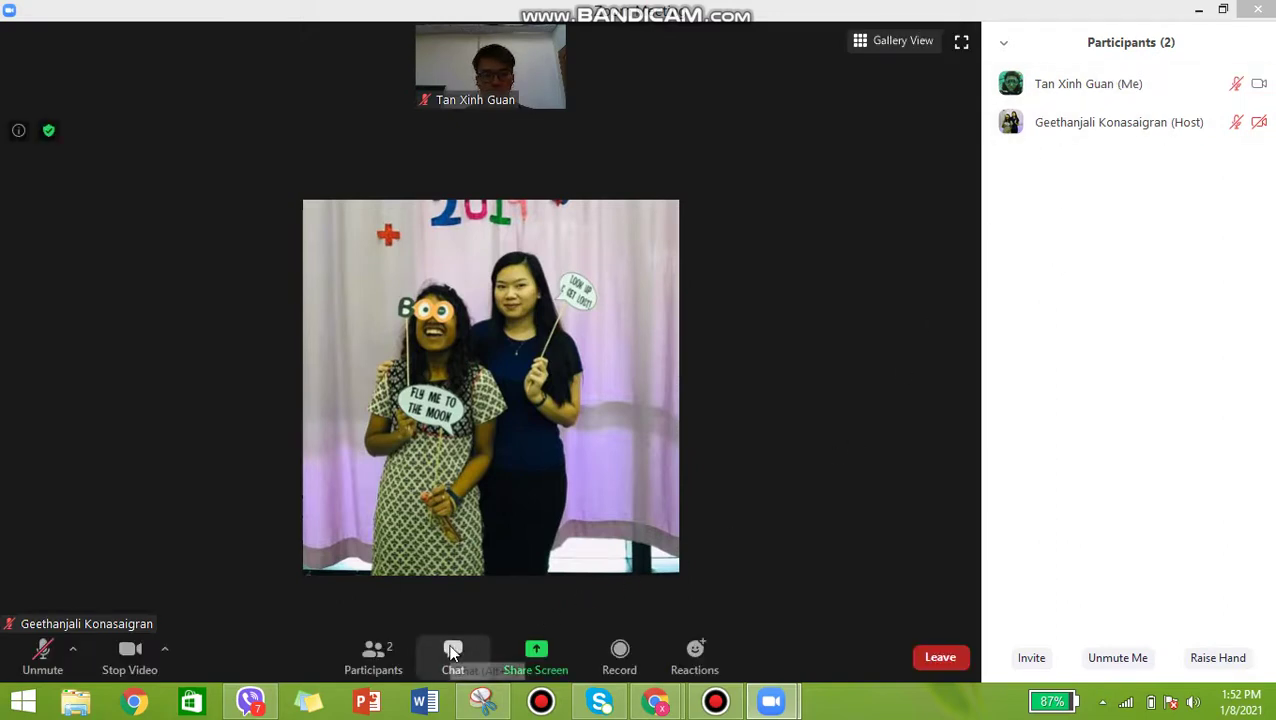
pyautogui.click(372, 649)
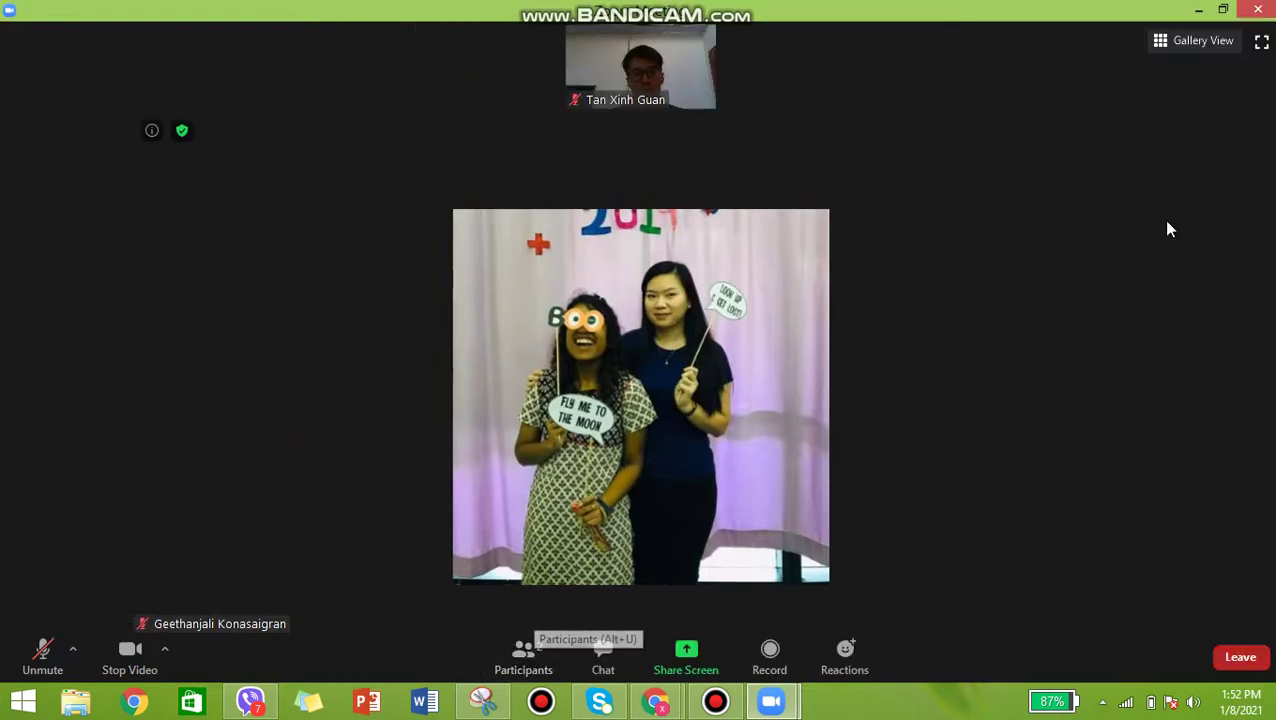
# Send 'Hi all.' to everyone in the meeting's group chat
pyautogui.click(602, 655)
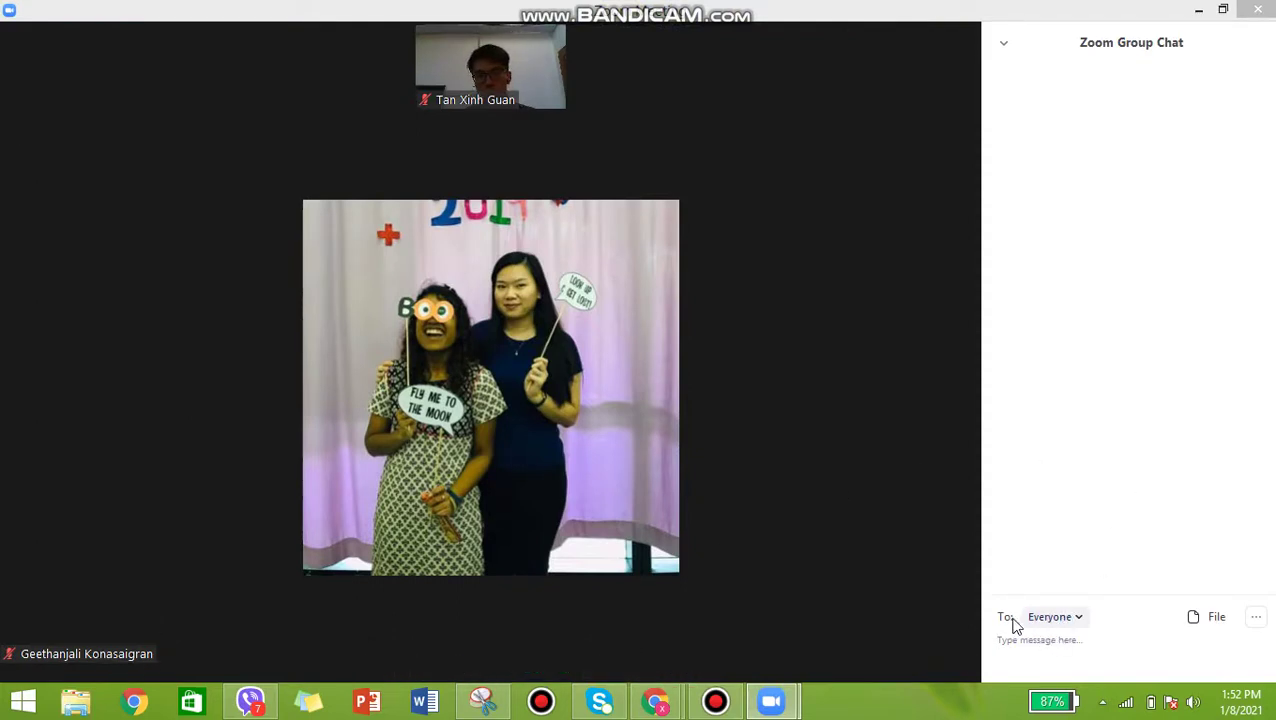
pyautogui.click(1046, 640)
pyautogui.write('Hi all.')
pyautogui.press('Return')
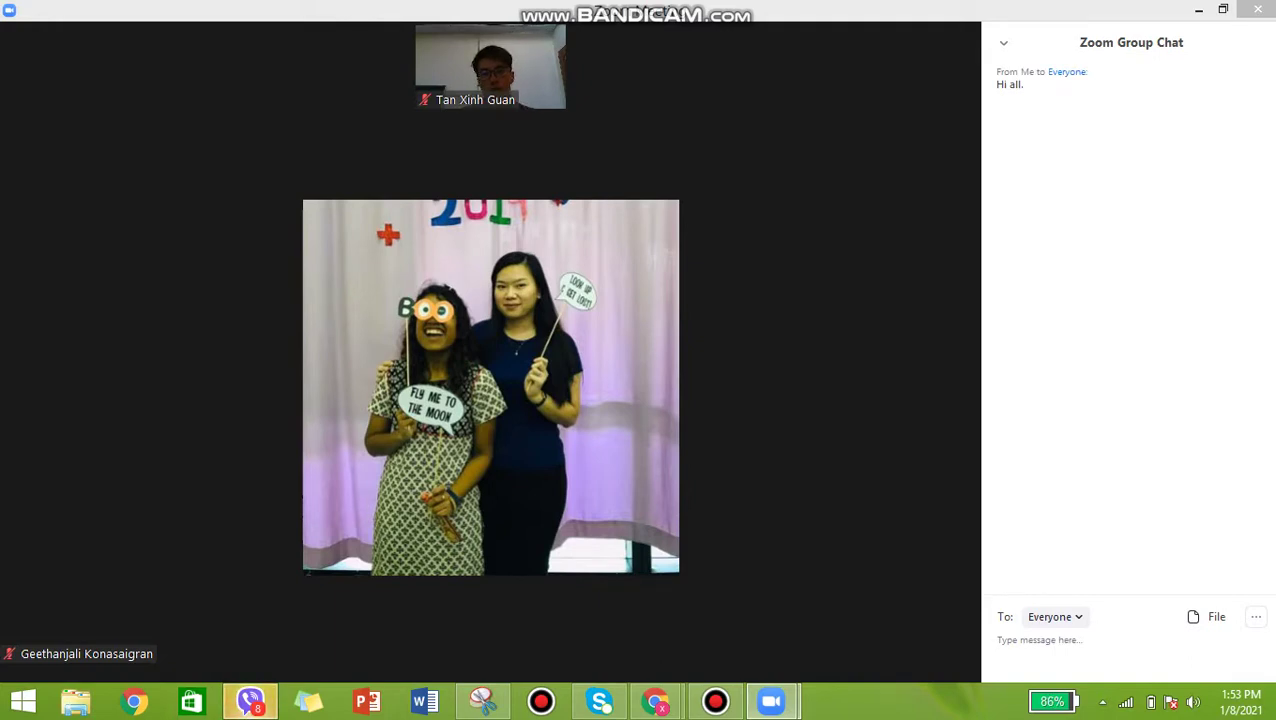
# Send the teacher a private chat greeting addressed by name
pyautogui.click(1076, 617)
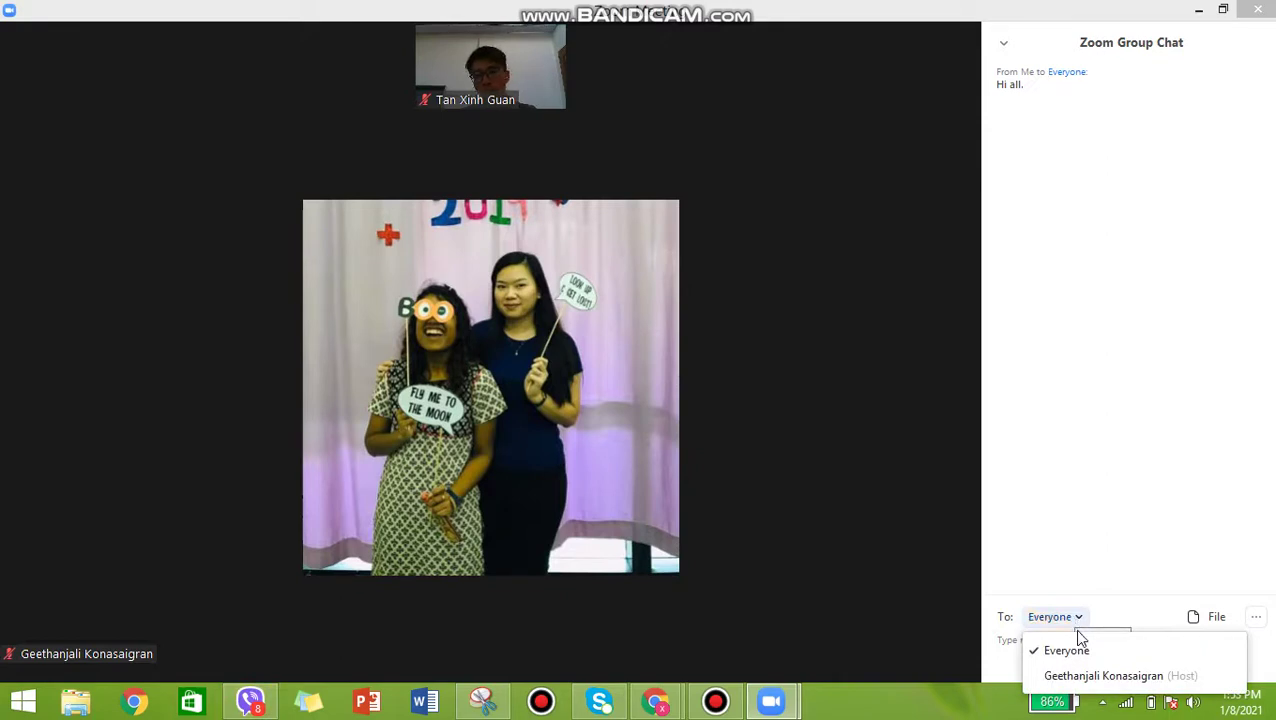
pyautogui.click(1097, 678)
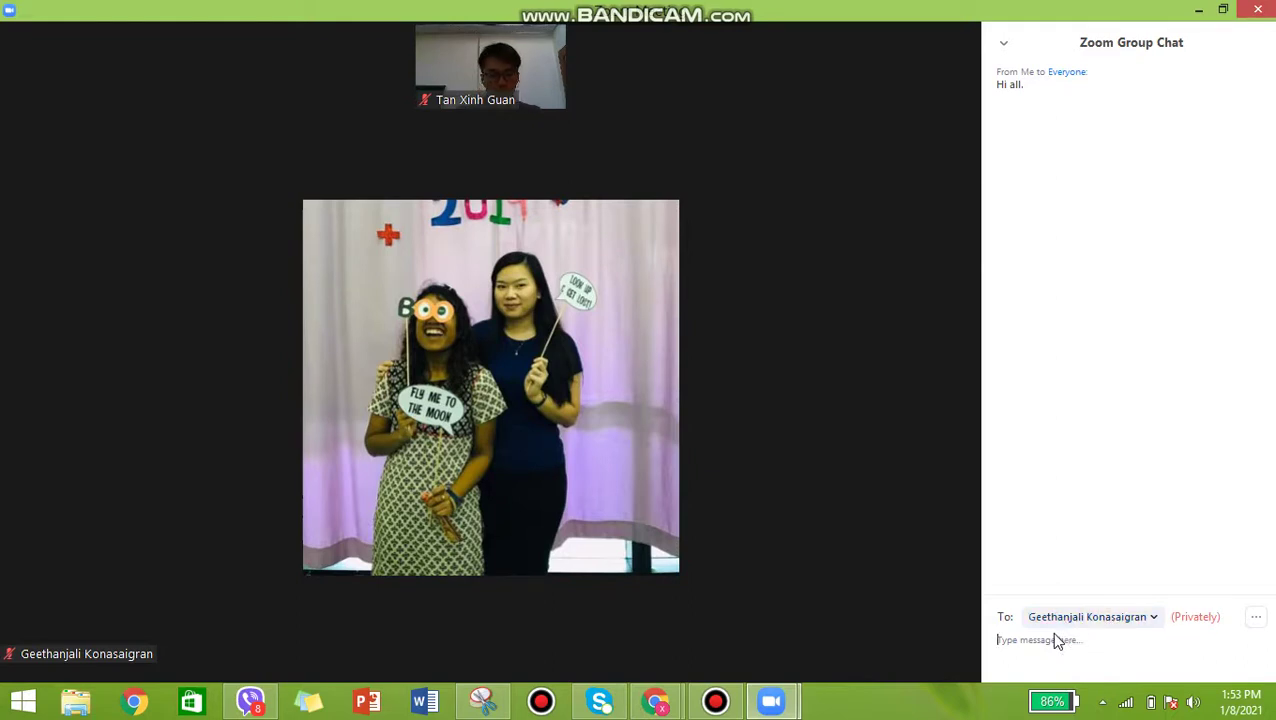
pyautogui.write('Hi teacher')
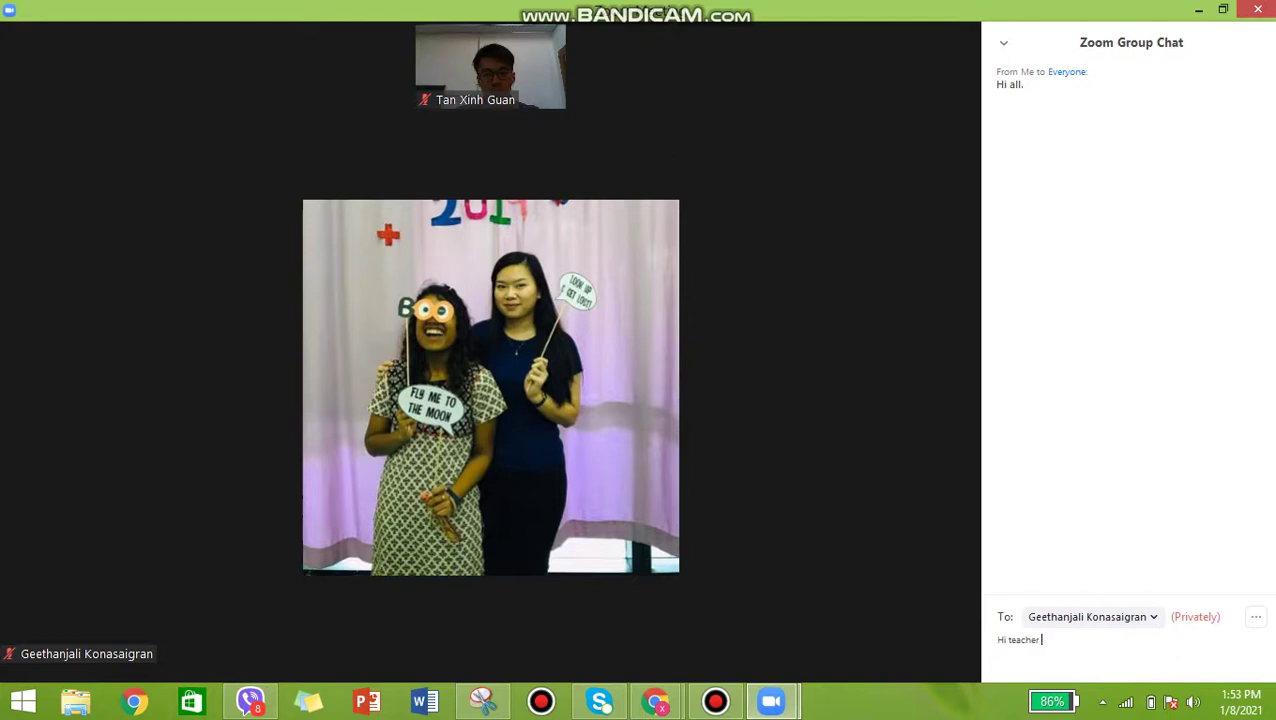
pyautogui.write(' Geetha')
pyautogui.press('Return')
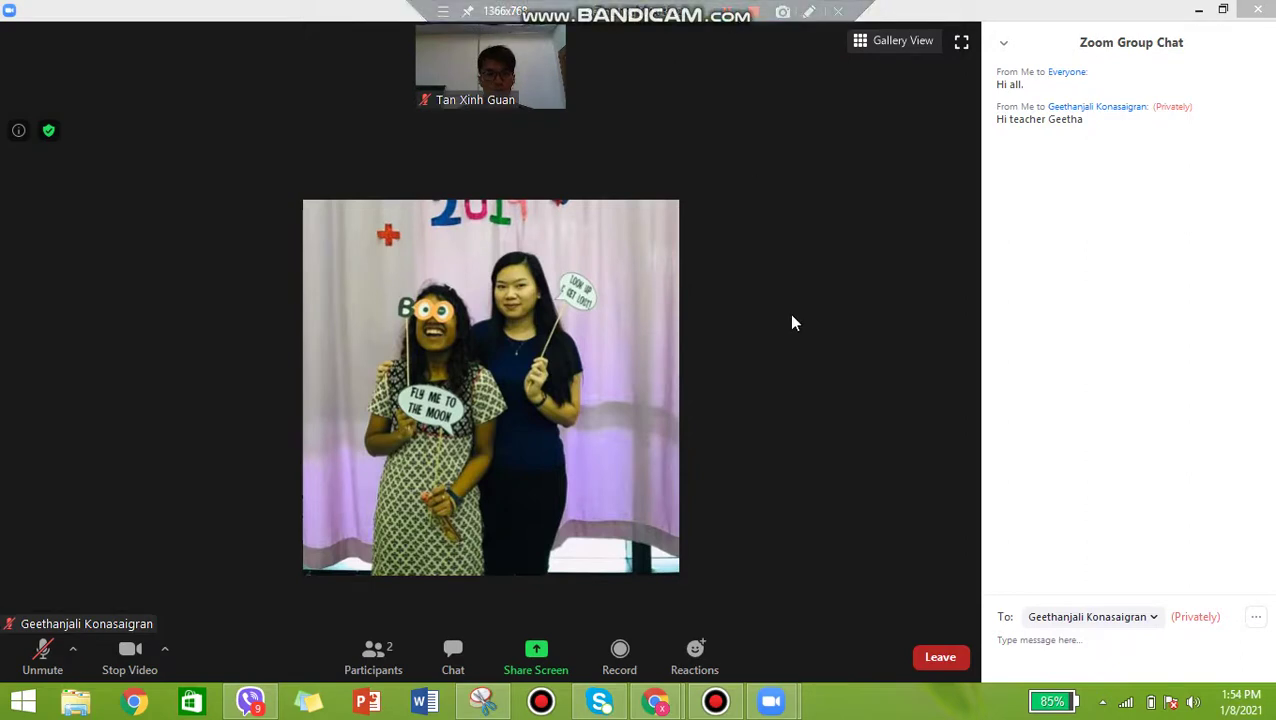
pyautogui.click(541, 655)
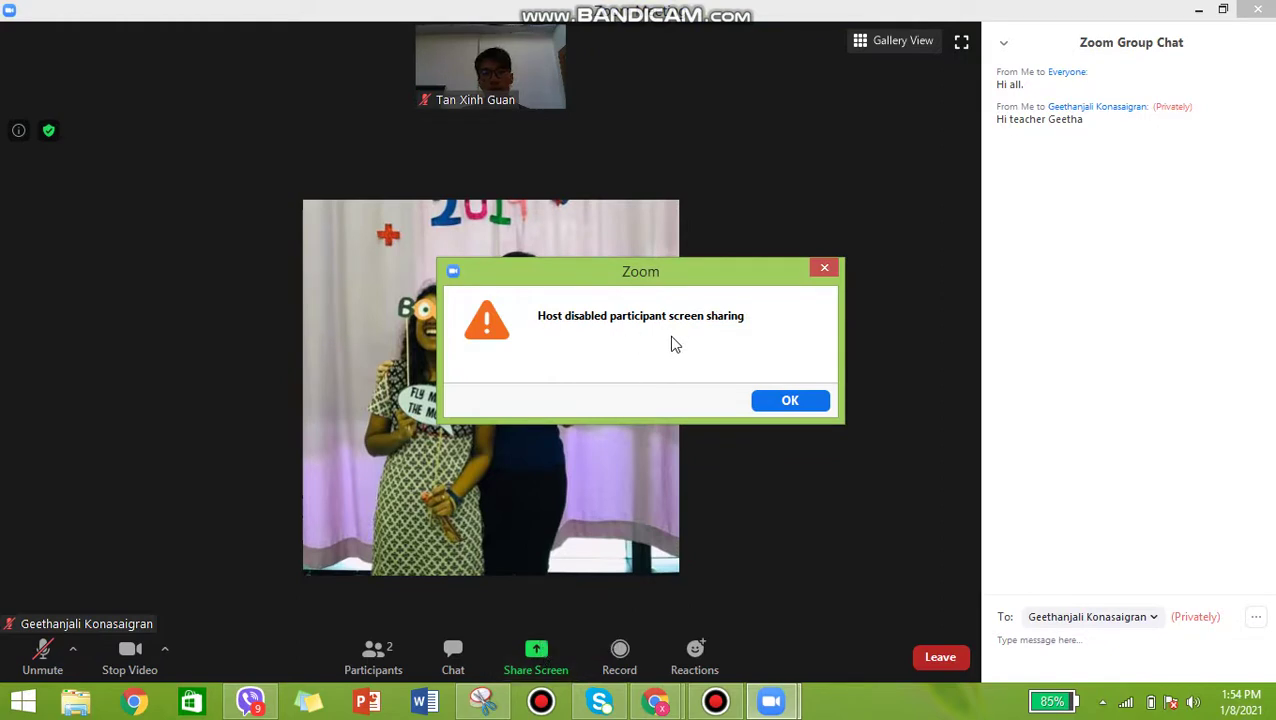
pyautogui.click(800, 400)
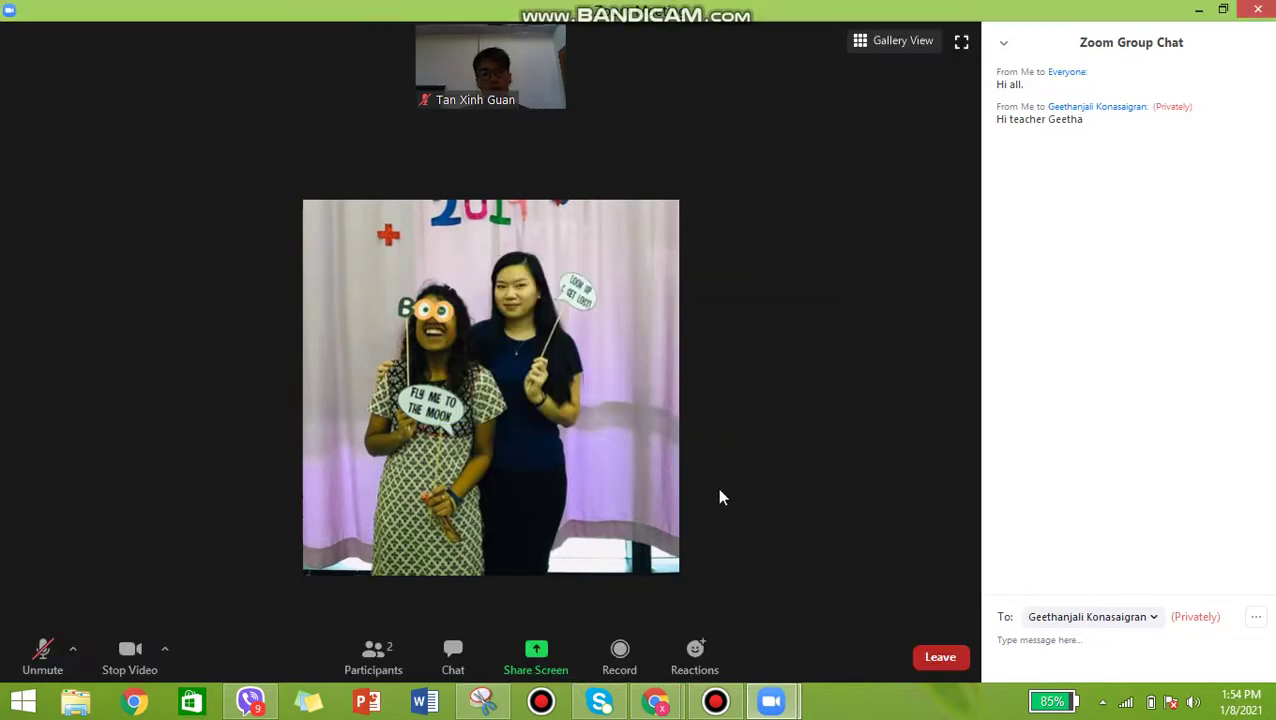
pyautogui.click(620, 667)
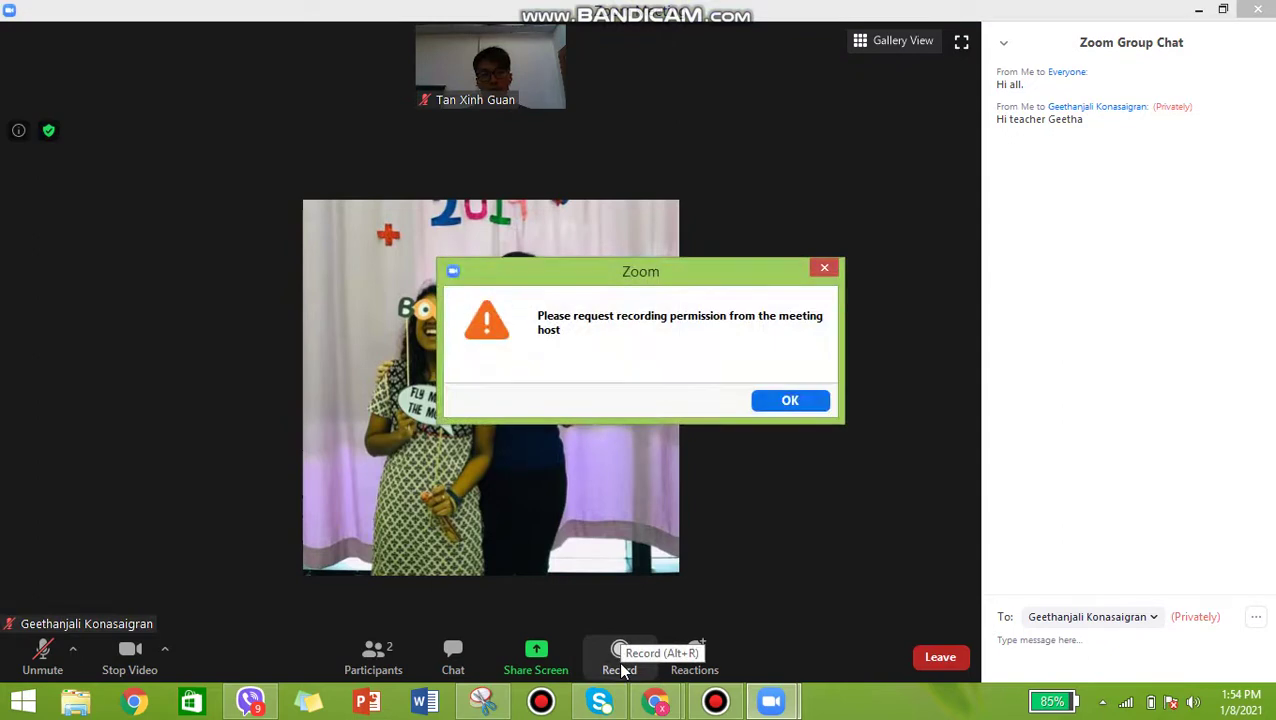
pyautogui.click(790, 400)
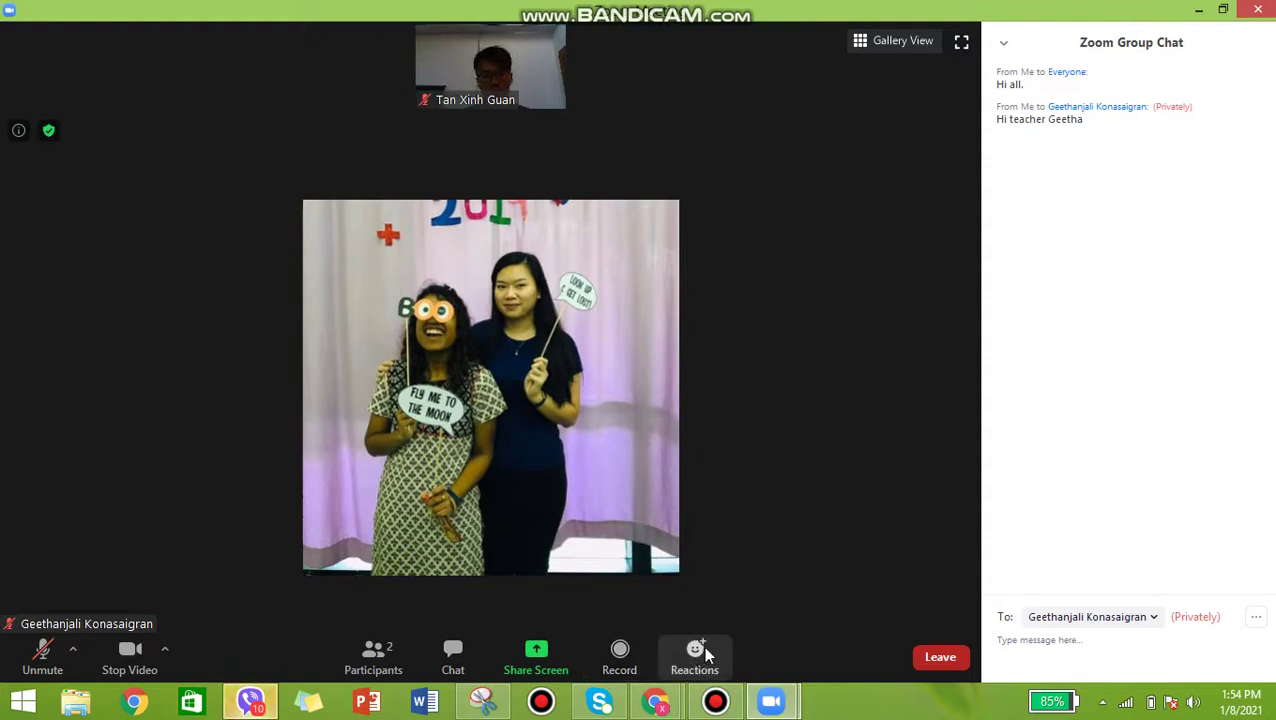
# Send a Clap reaction followed by two Thumbs Up reactions
pyautogui.click(713, 655)
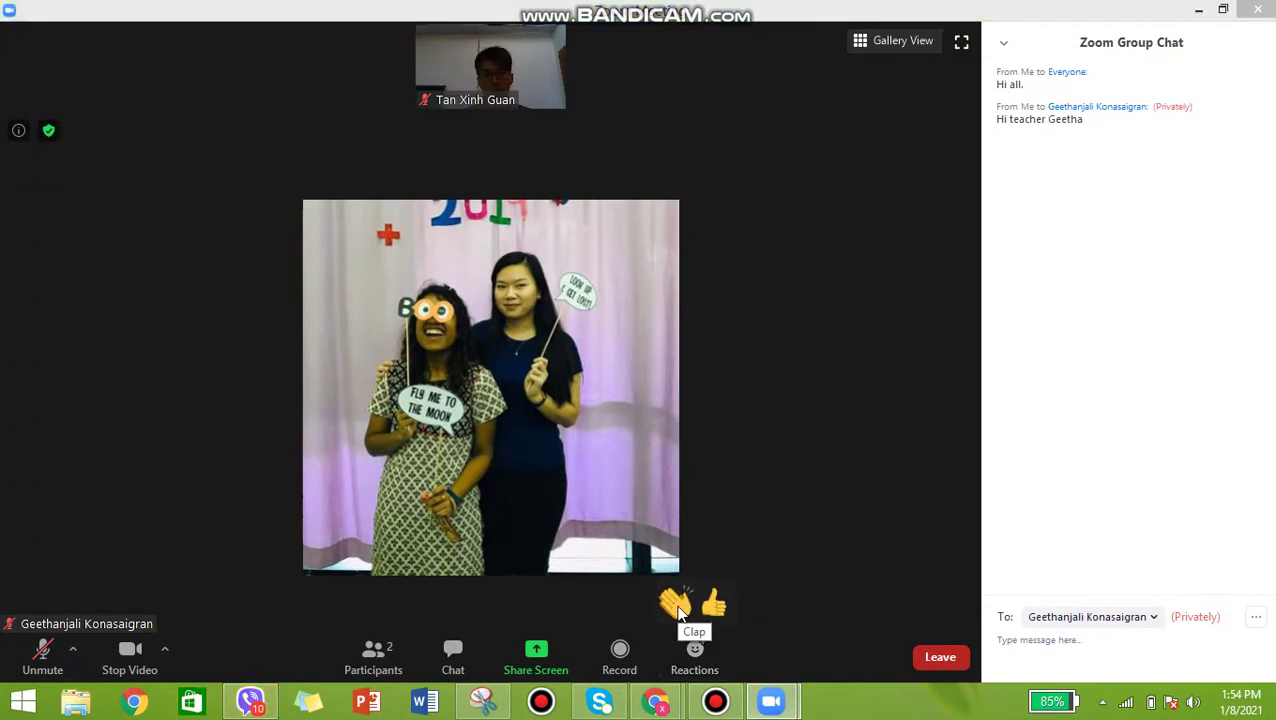
pyautogui.click(682, 607)
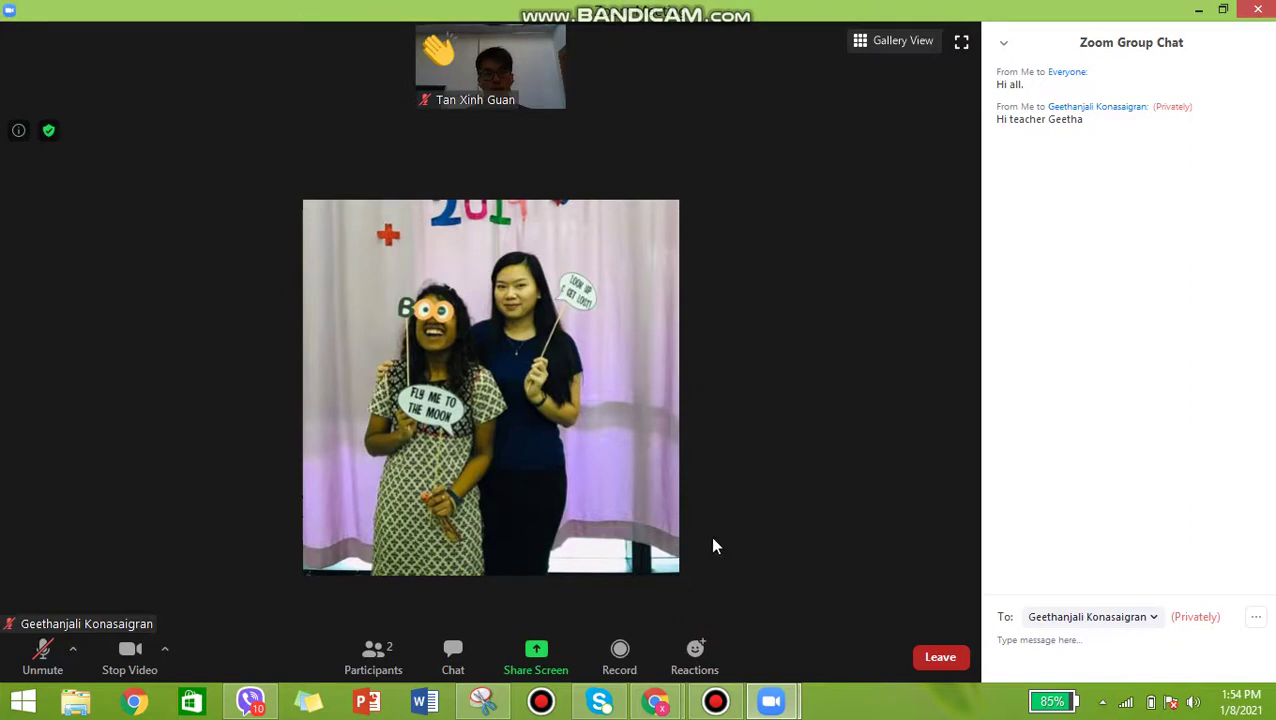
pyautogui.moveTo(433, 99)
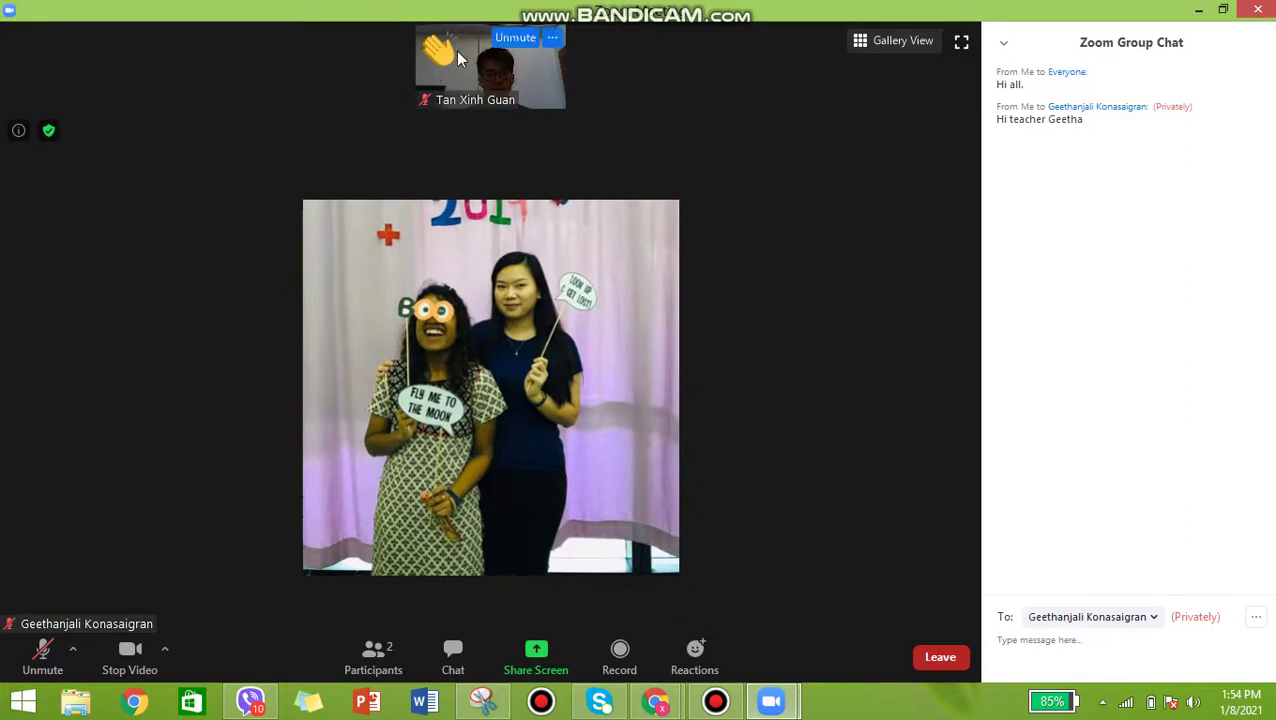
pyautogui.click(707, 632)
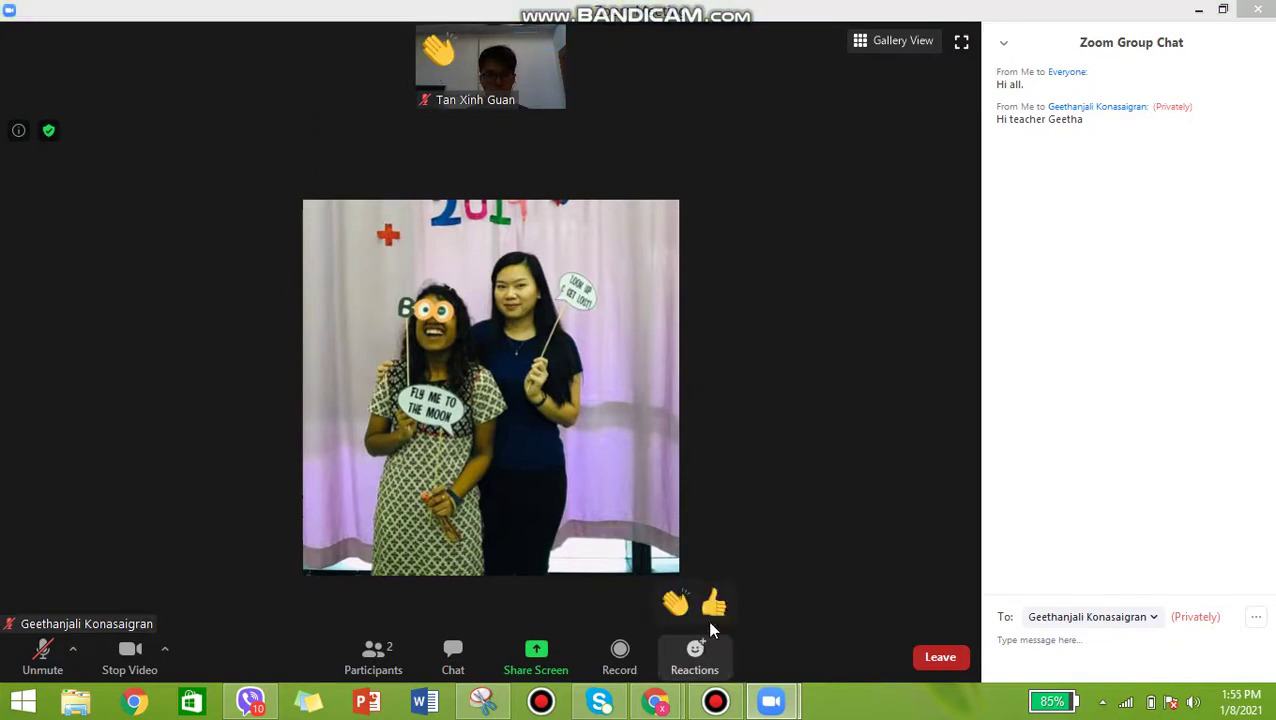
pyautogui.click(715, 607)
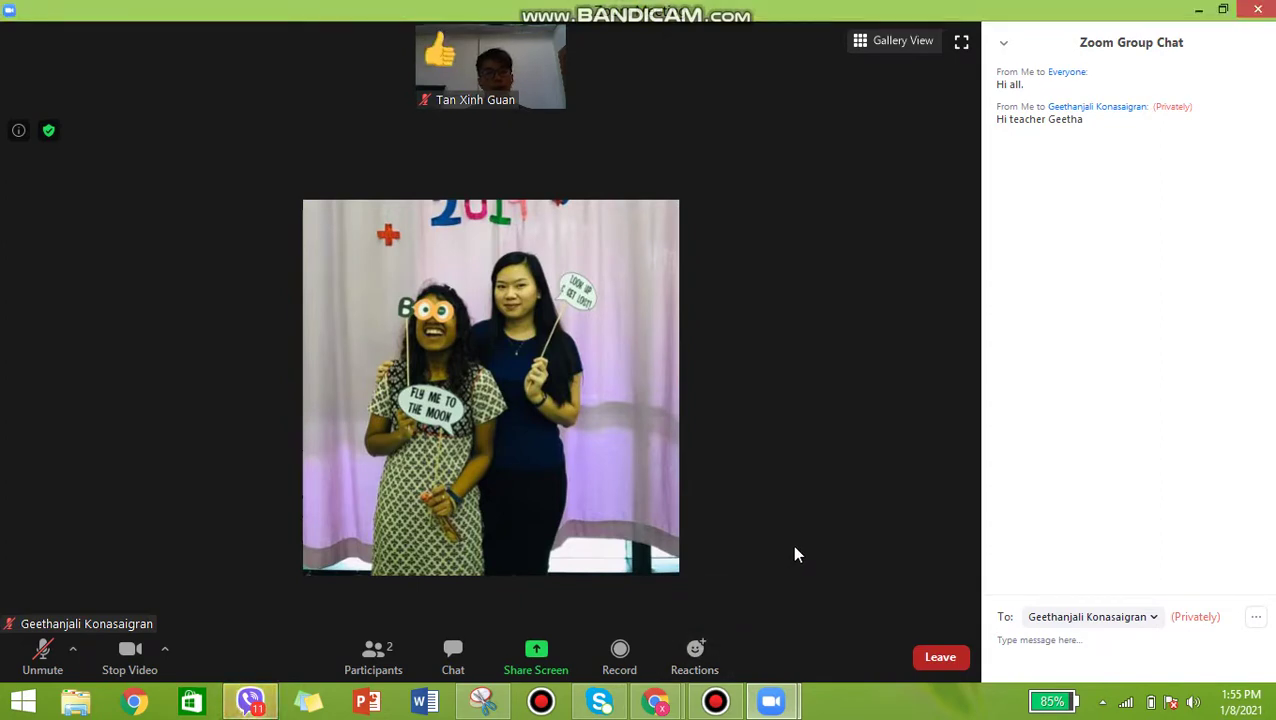
pyautogui.click(692, 642)
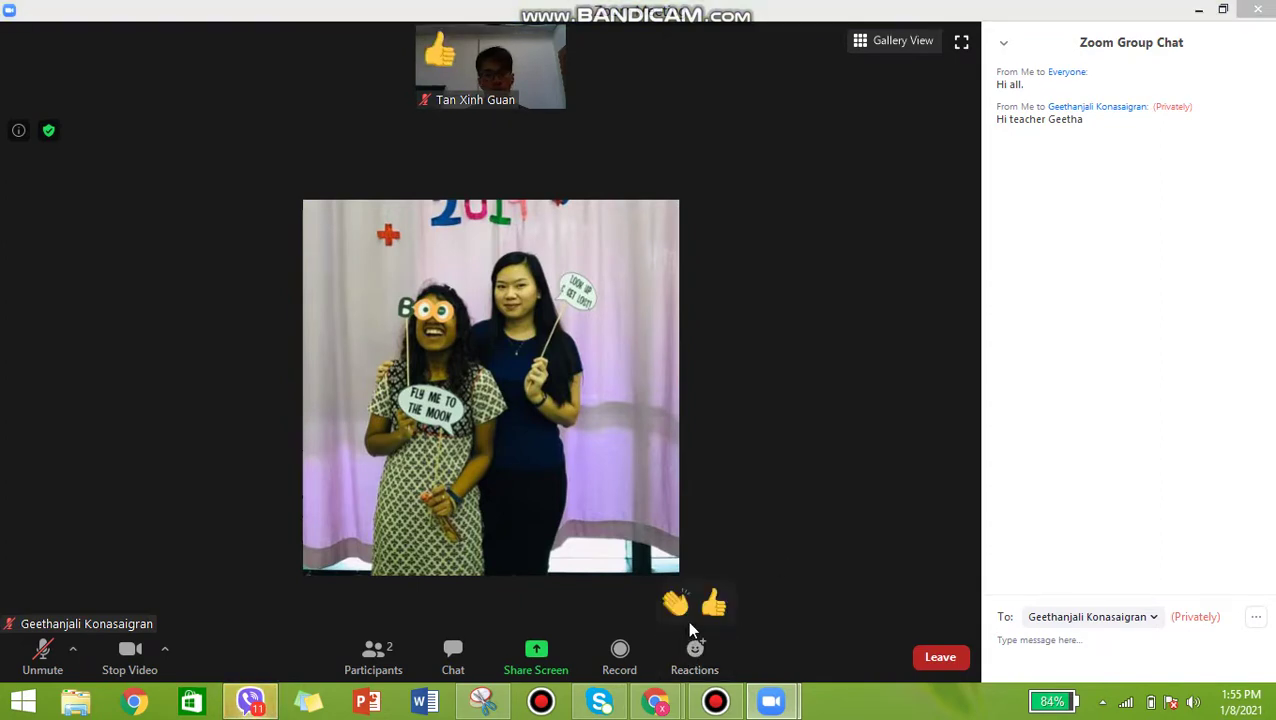
pyautogui.click(714, 604)
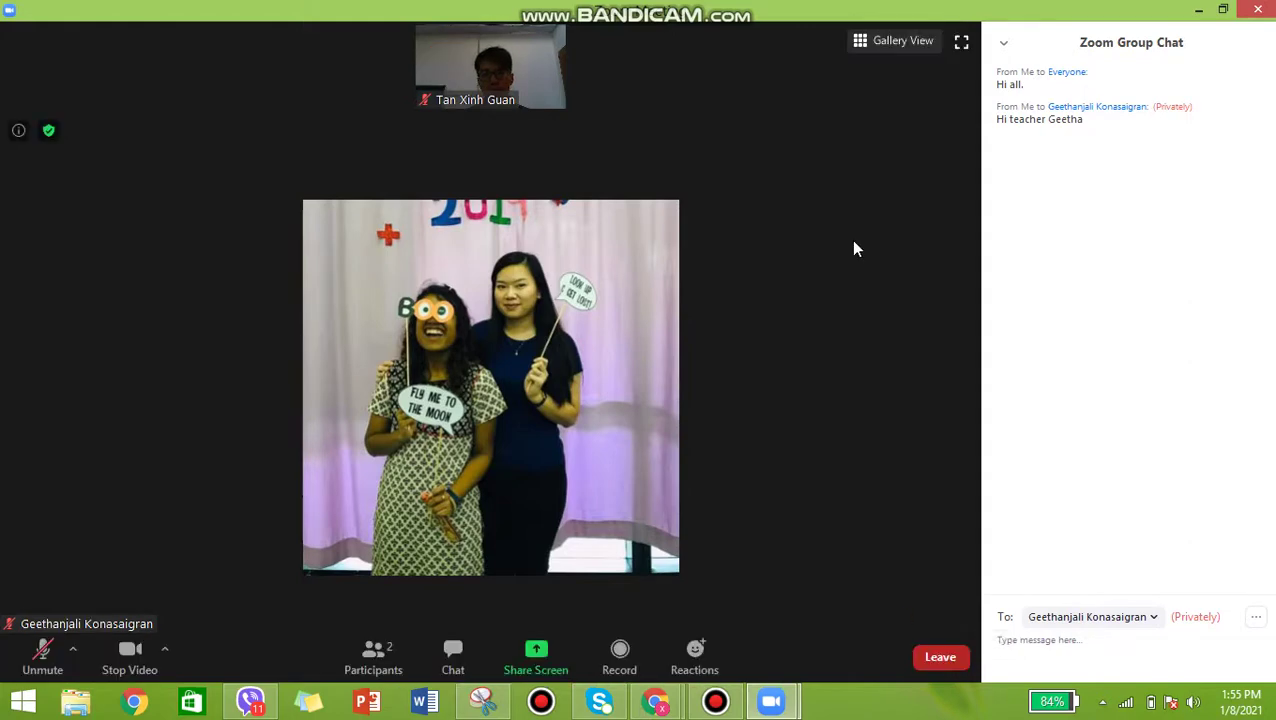
# Switch to Gallery, then Speaker, then Gallery view again, and exit full screen
pyautogui.click(870, 43)
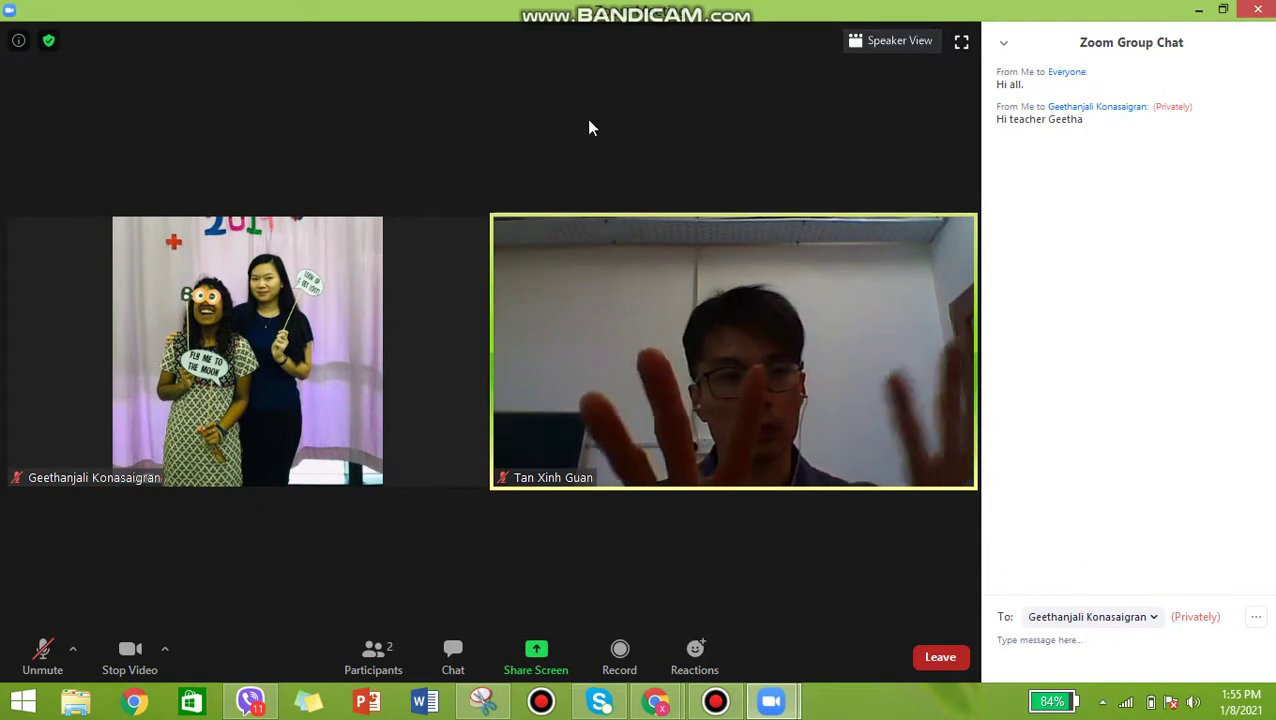
pyautogui.click(863, 45)
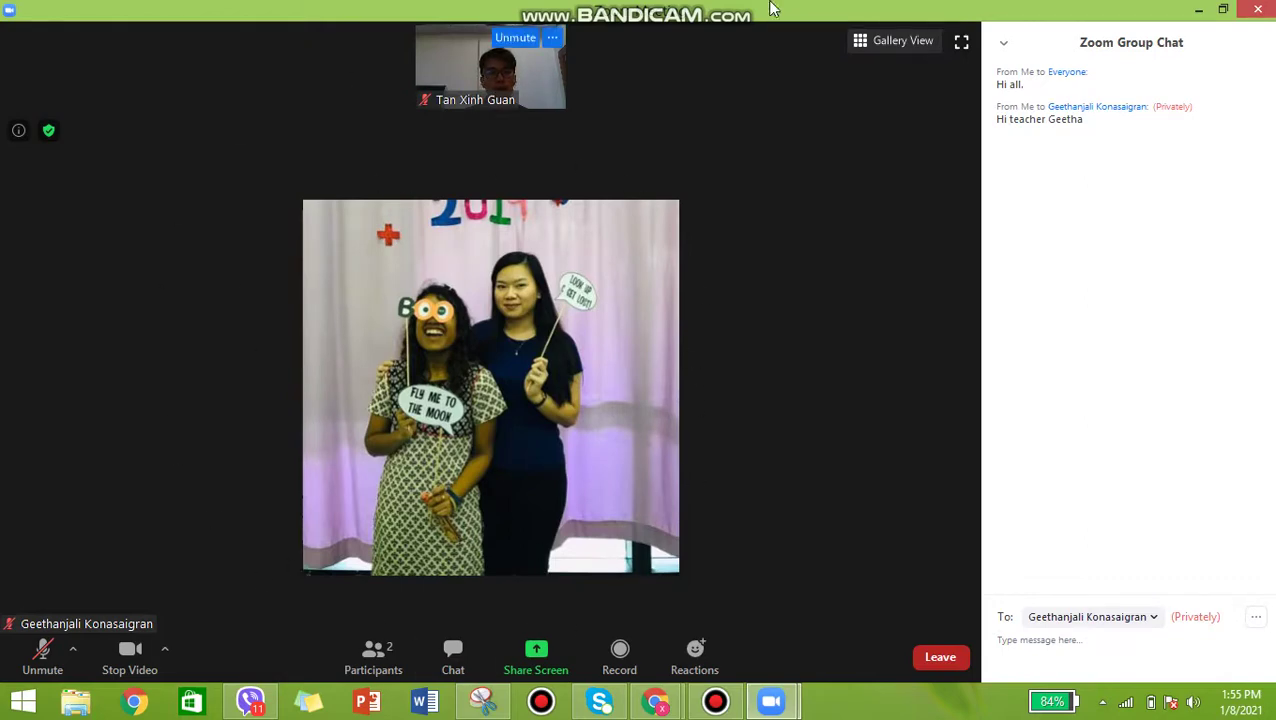
pyautogui.click(879, 40)
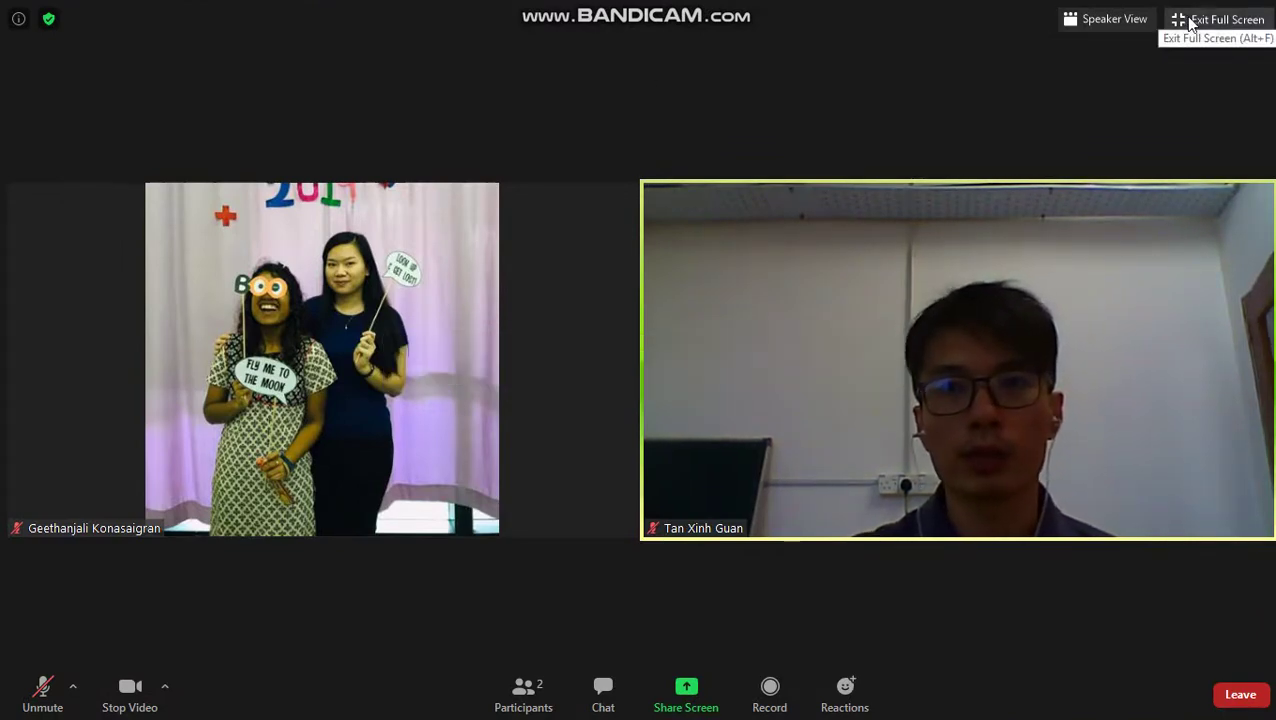
pyautogui.click(1190, 22)
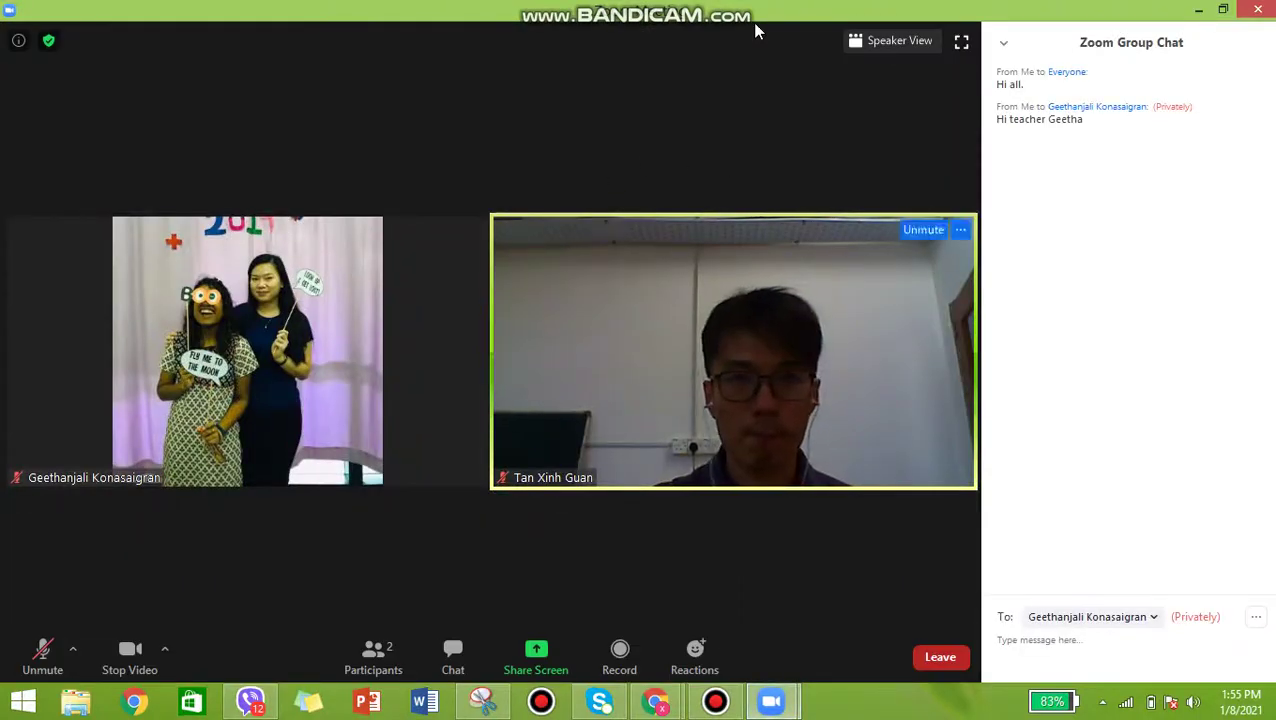
pyautogui.moveTo(690, 12)
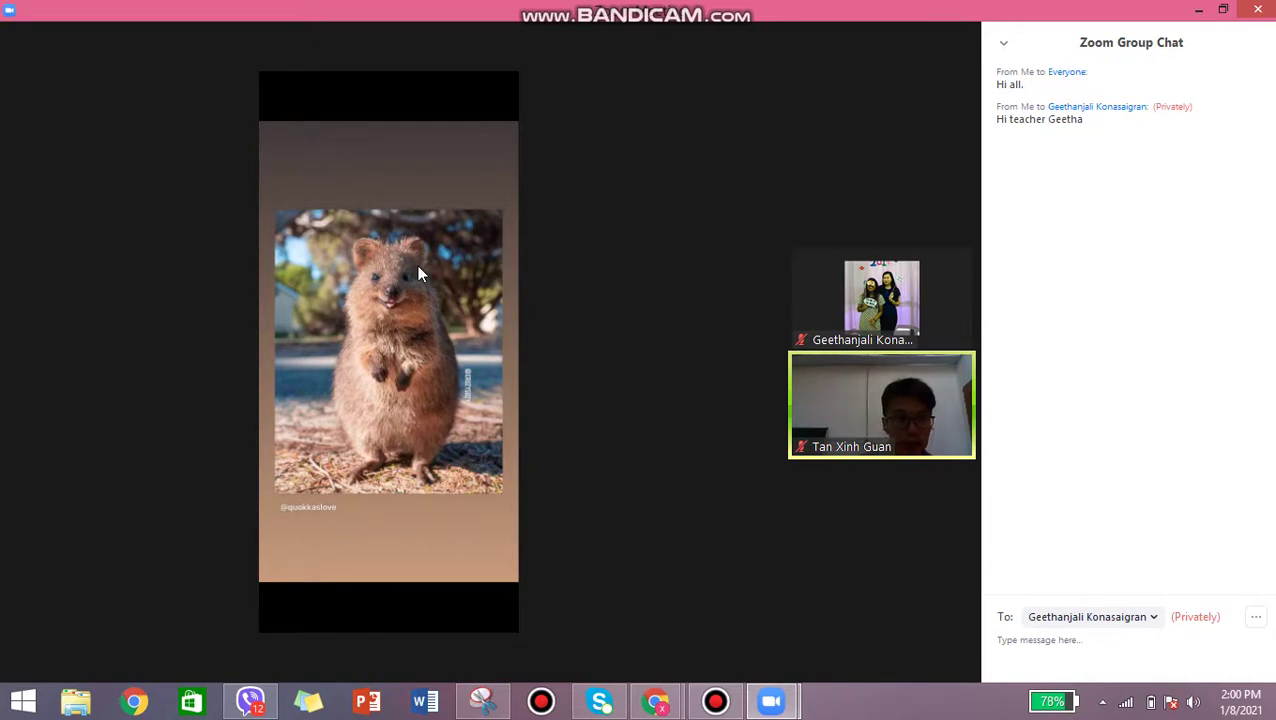
# Open the View Options menu for the host's shared quokka photo
pyautogui.moveTo(438, 258)
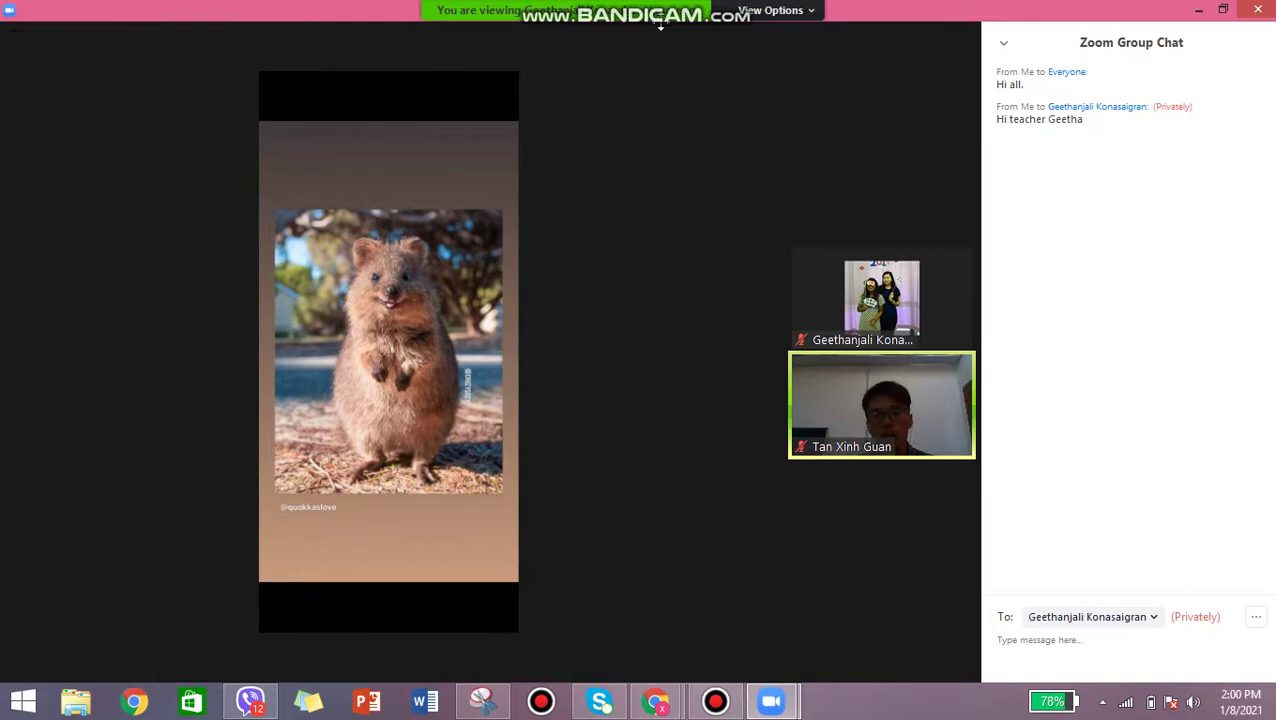
pyautogui.click(812, 12)
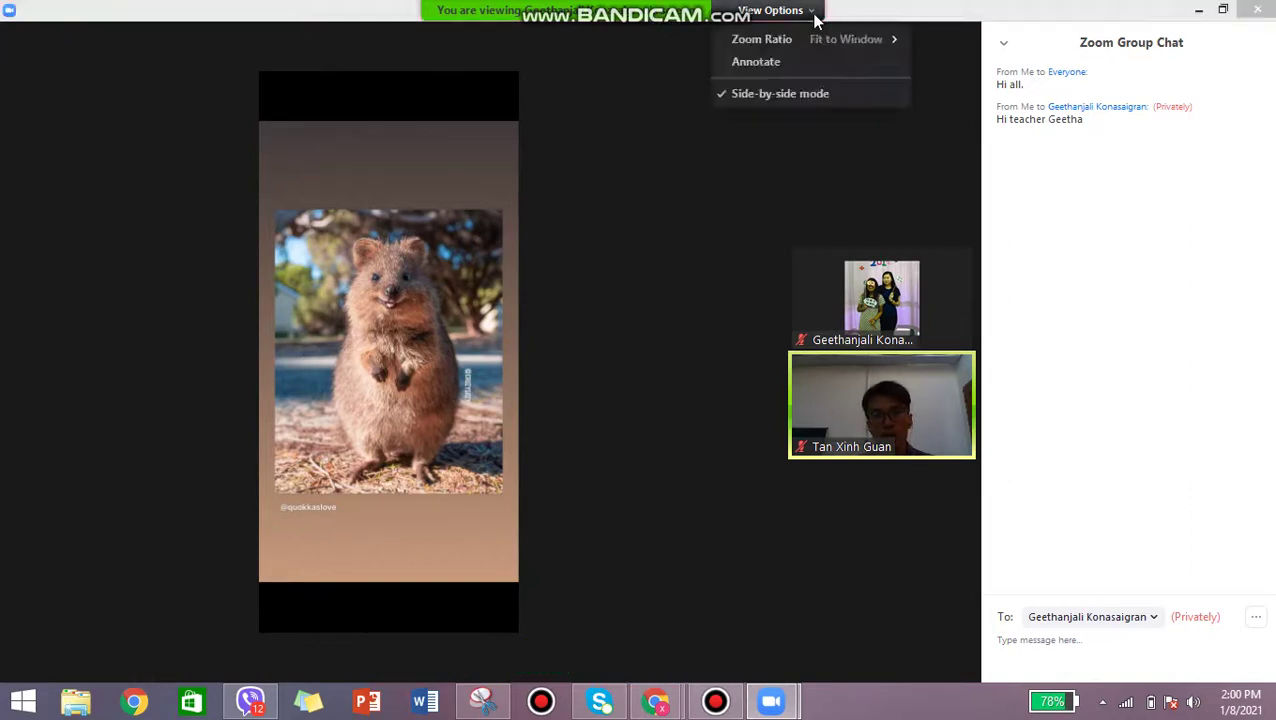
# Start annotating the shared screen and select the freehand pen under Draw
pyautogui.click(785, 64)
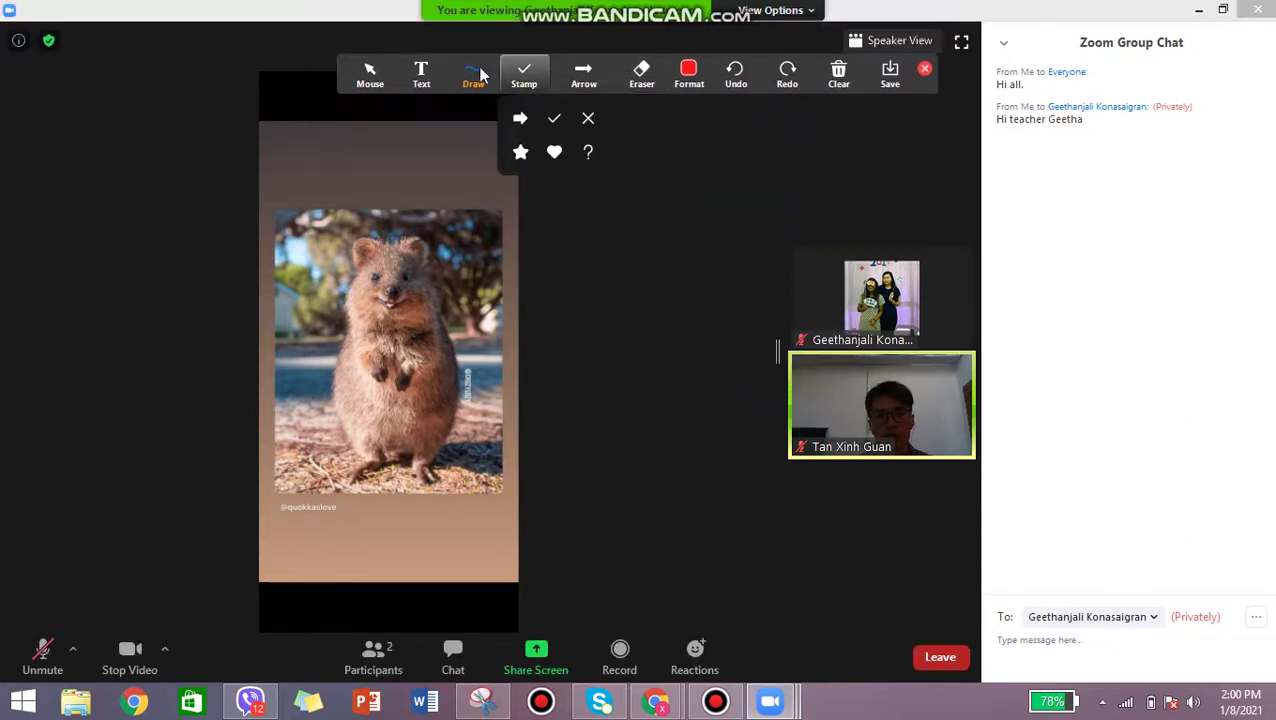
pyautogui.moveTo(473, 72)
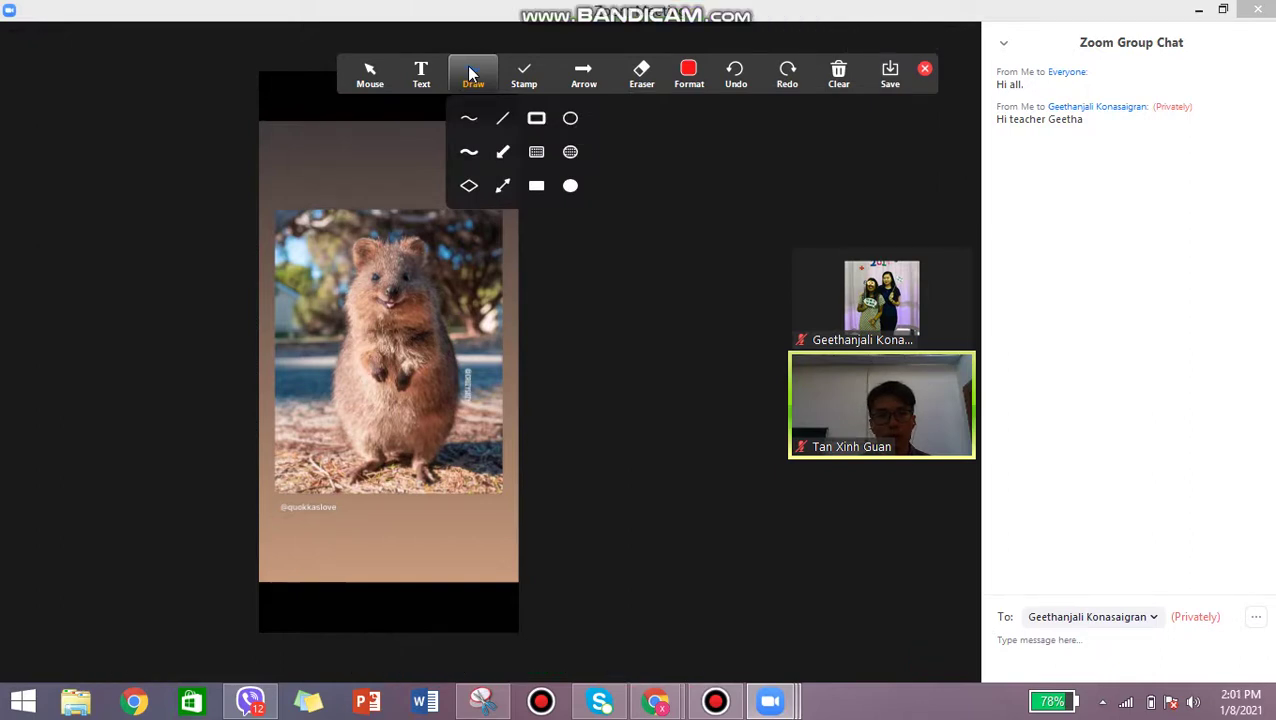
pyautogui.click(471, 119)
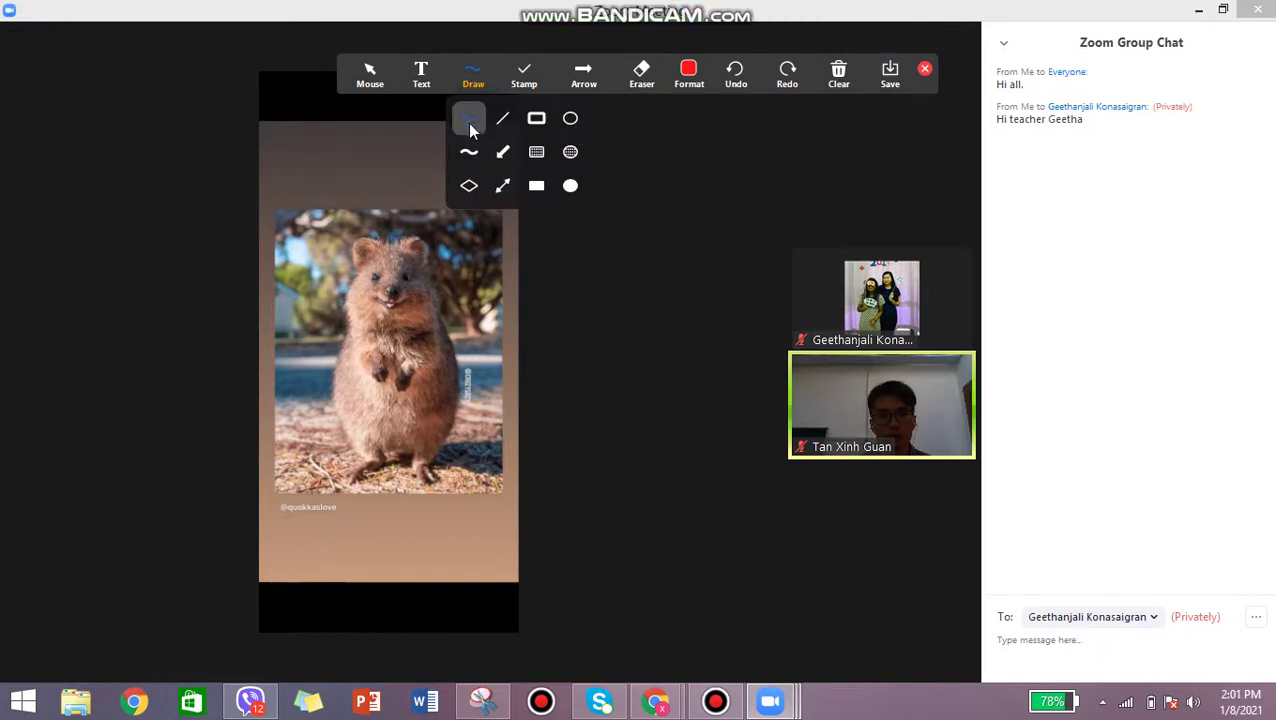